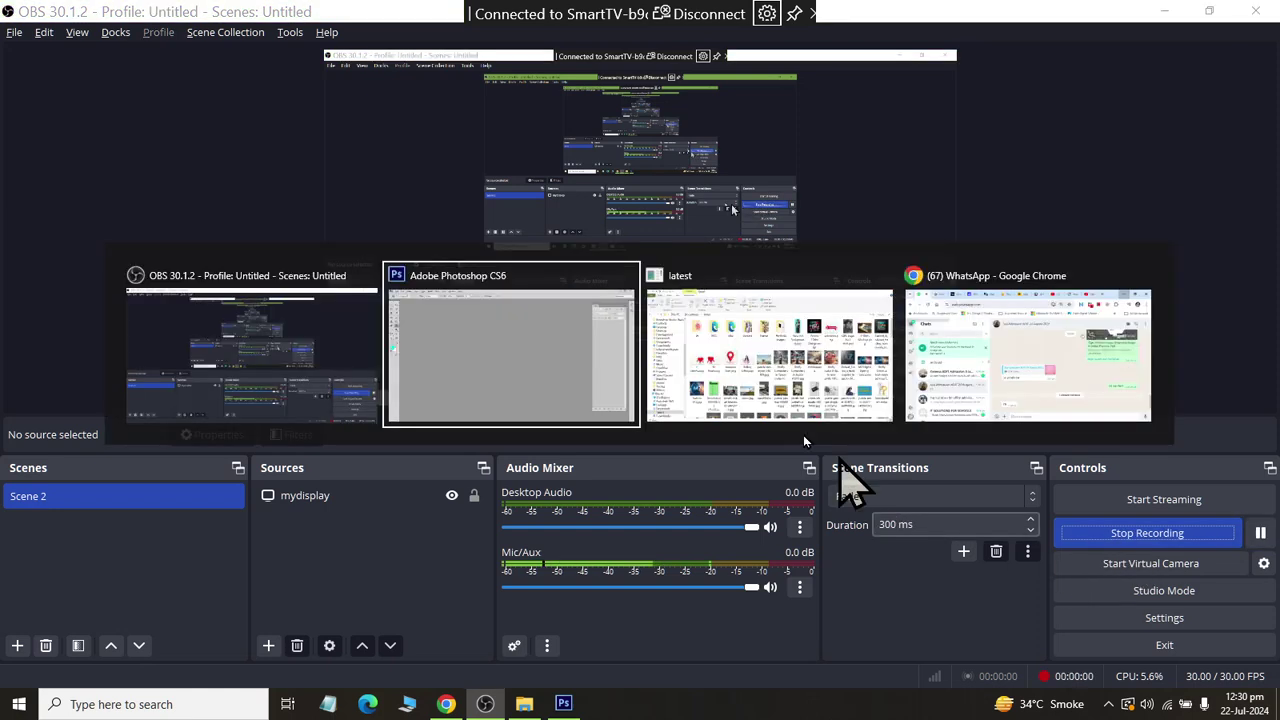
- Open New Girl Background.png and pexels-ron-lach-8128677.jpg together from the latest folder
{"action": "left_click", "coordinate": [45, 11]}
{"action": "left_click", "coordinate": [62, 57]}
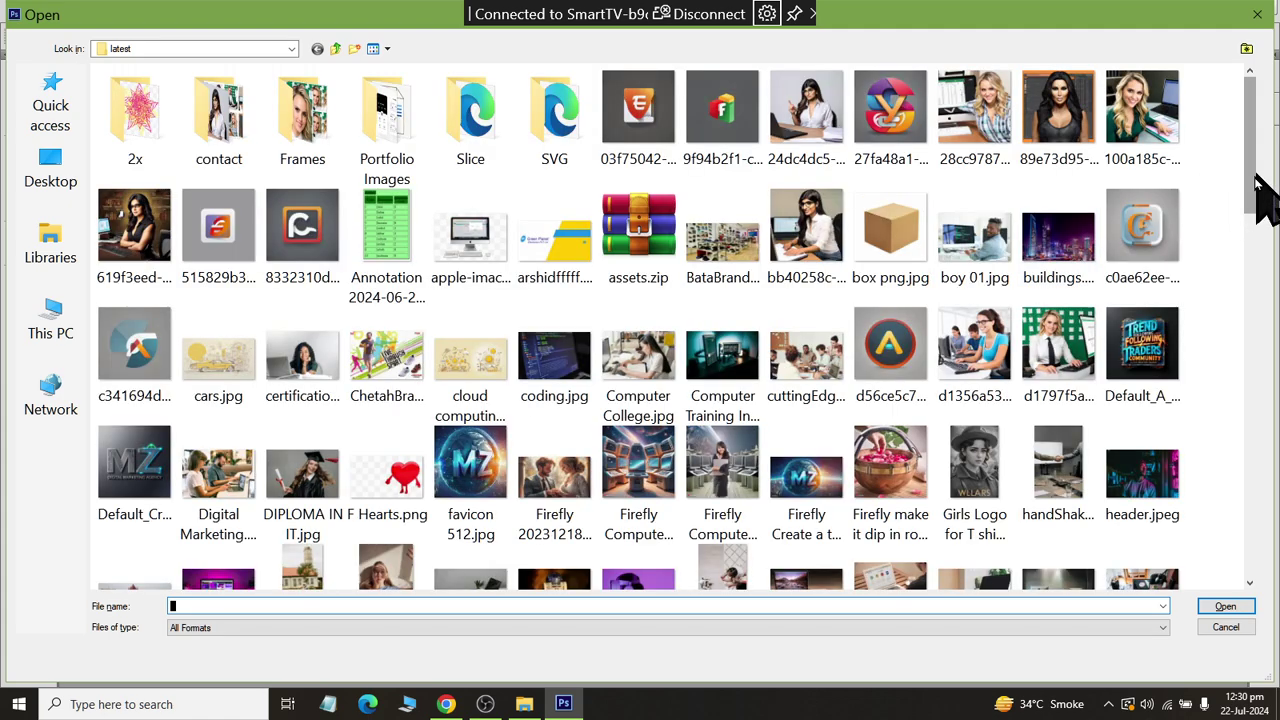
{"action": "left_click_drag", "start_coordinate": [1256, 176], "coordinate": [1262, 250]}
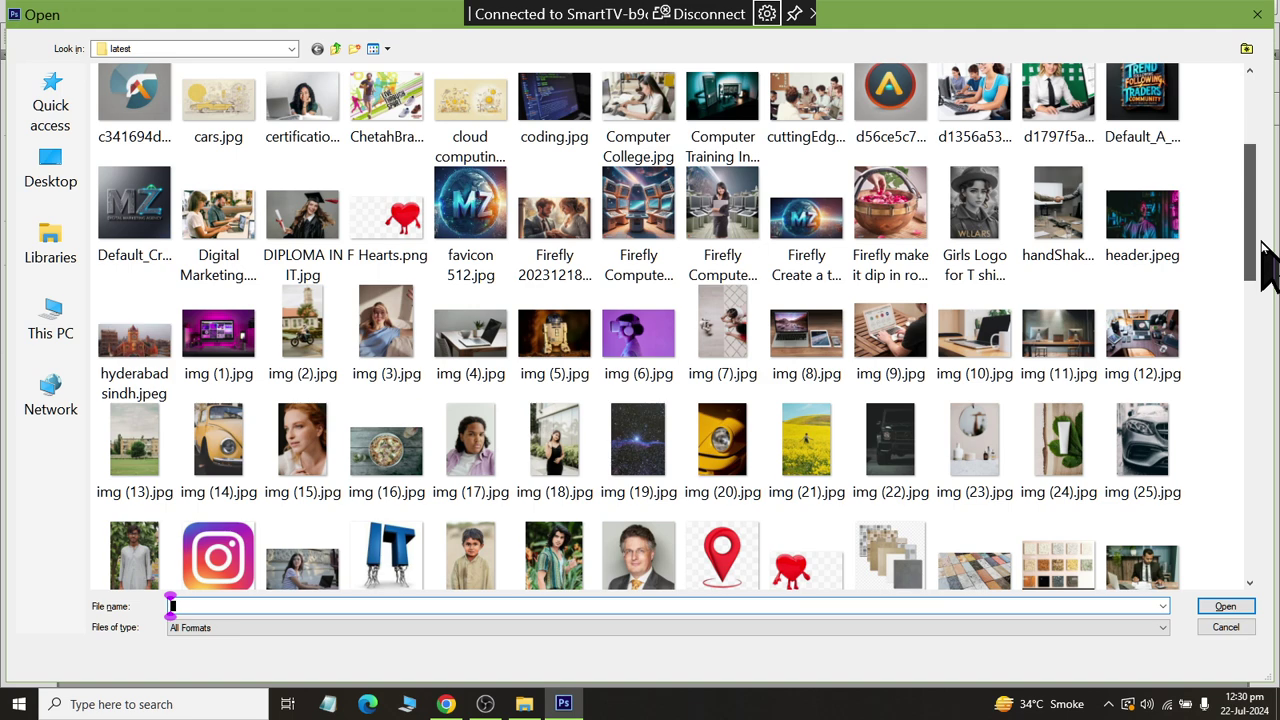
{"action": "left_click_drag", "start_coordinate": [1262, 248], "coordinate": [1270, 325]}
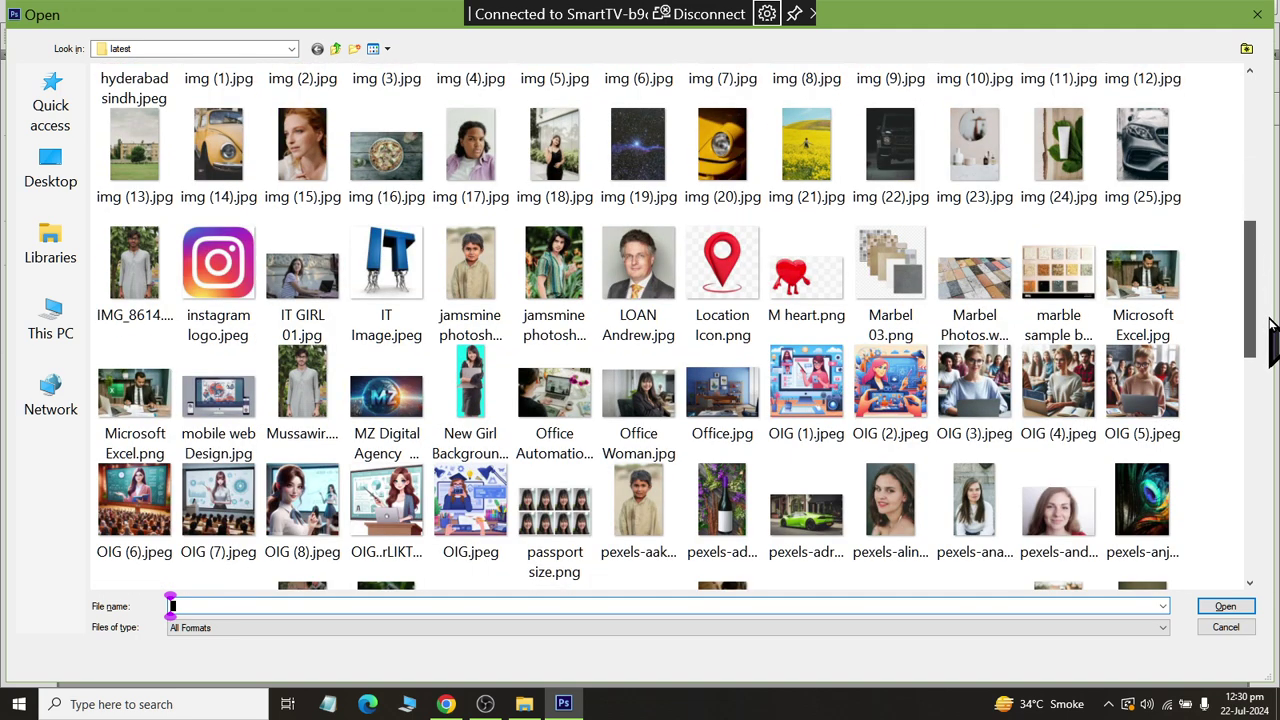
{"action": "left_click", "coordinate": [465, 455]}
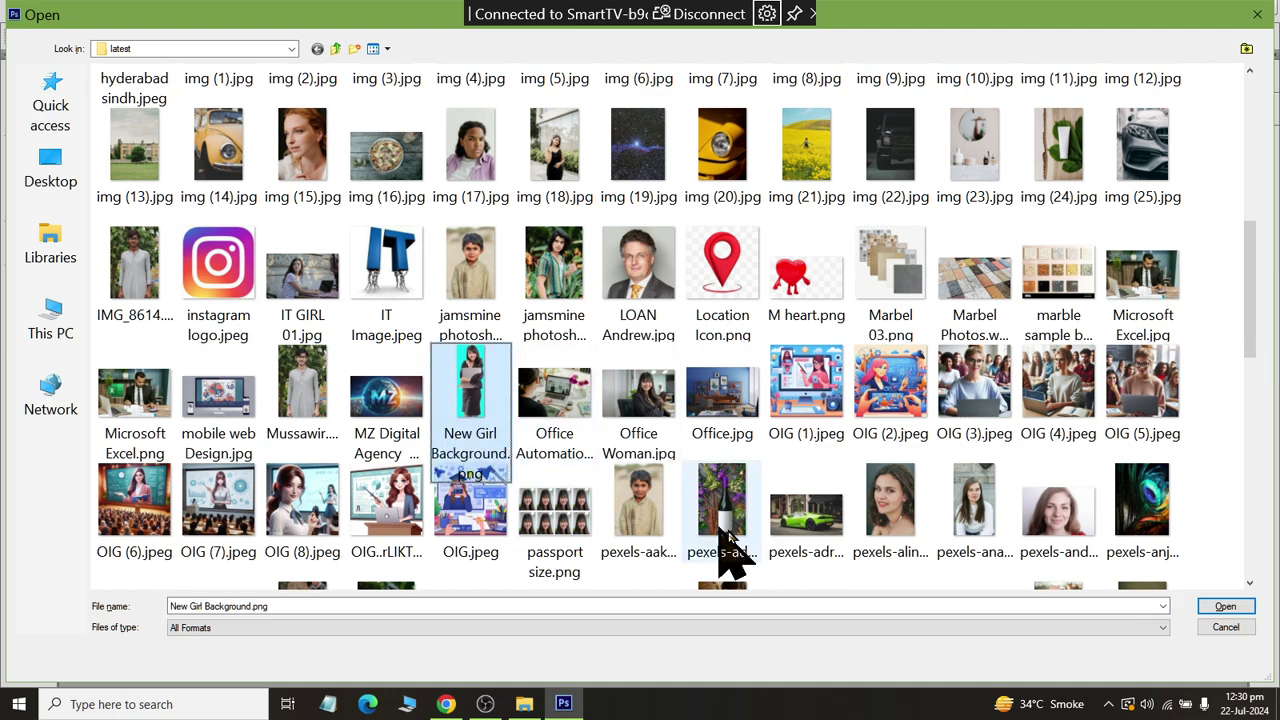
{"action": "left_click_drag", "start_coordinate": [1257, 343], "coordinate": [1257, 452]}
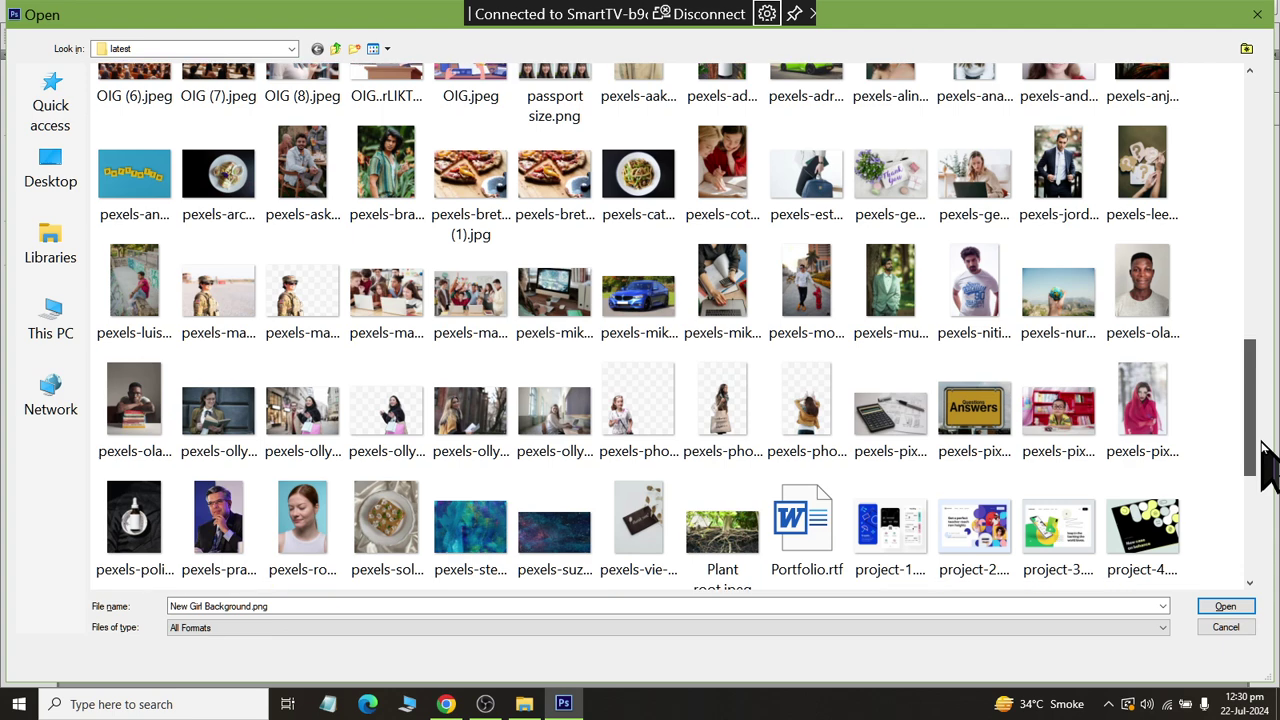
{"action": "left_click", "coordinate": [316, 566]}
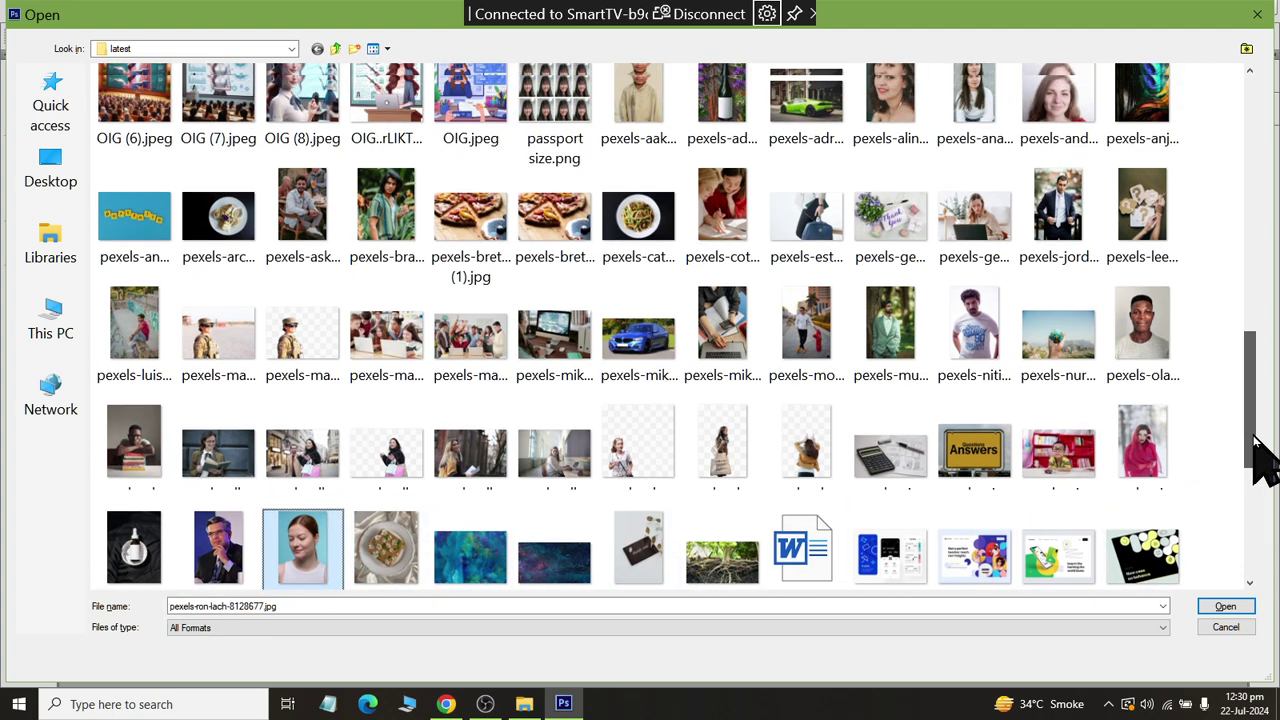
{"action": "left_click_drag", "start_coordinate": [1260, 457], "coordinate": [1242, 385]}
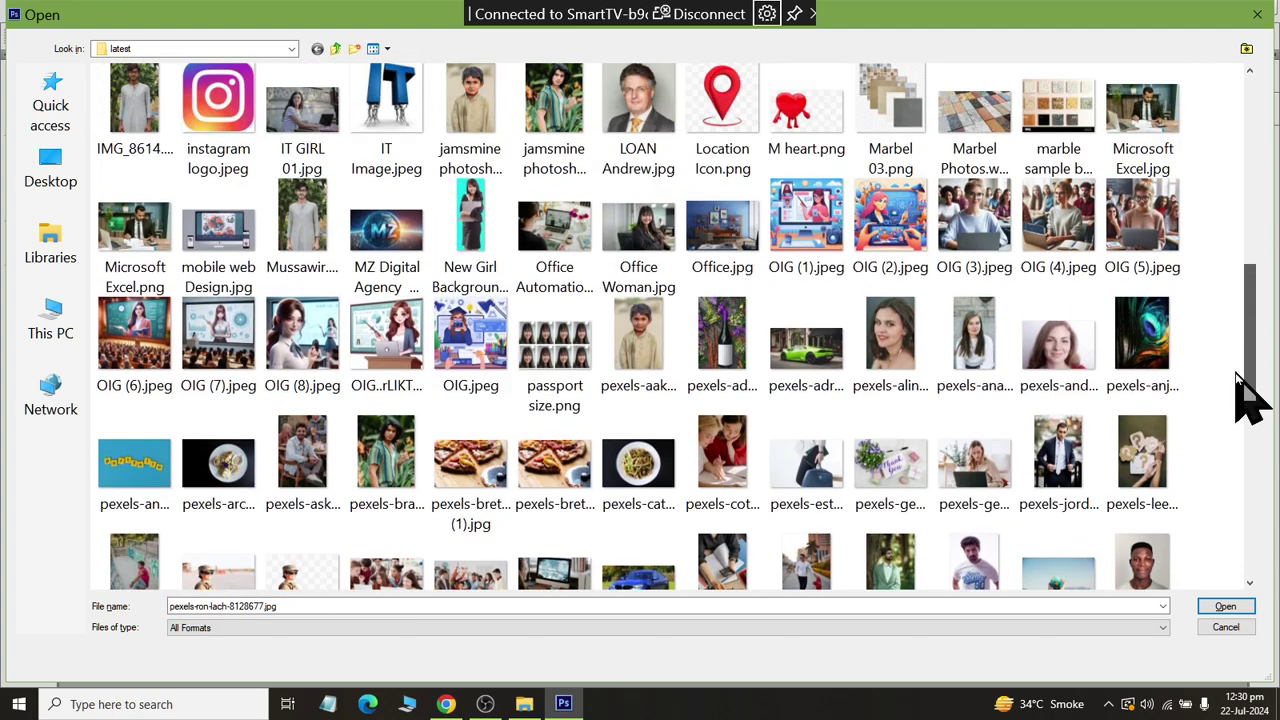
{"action": "left_click", "coordinate": [455, 270], "text": "ctrl"}
{"action": "left_click", "coordinate": [1222, 608]}
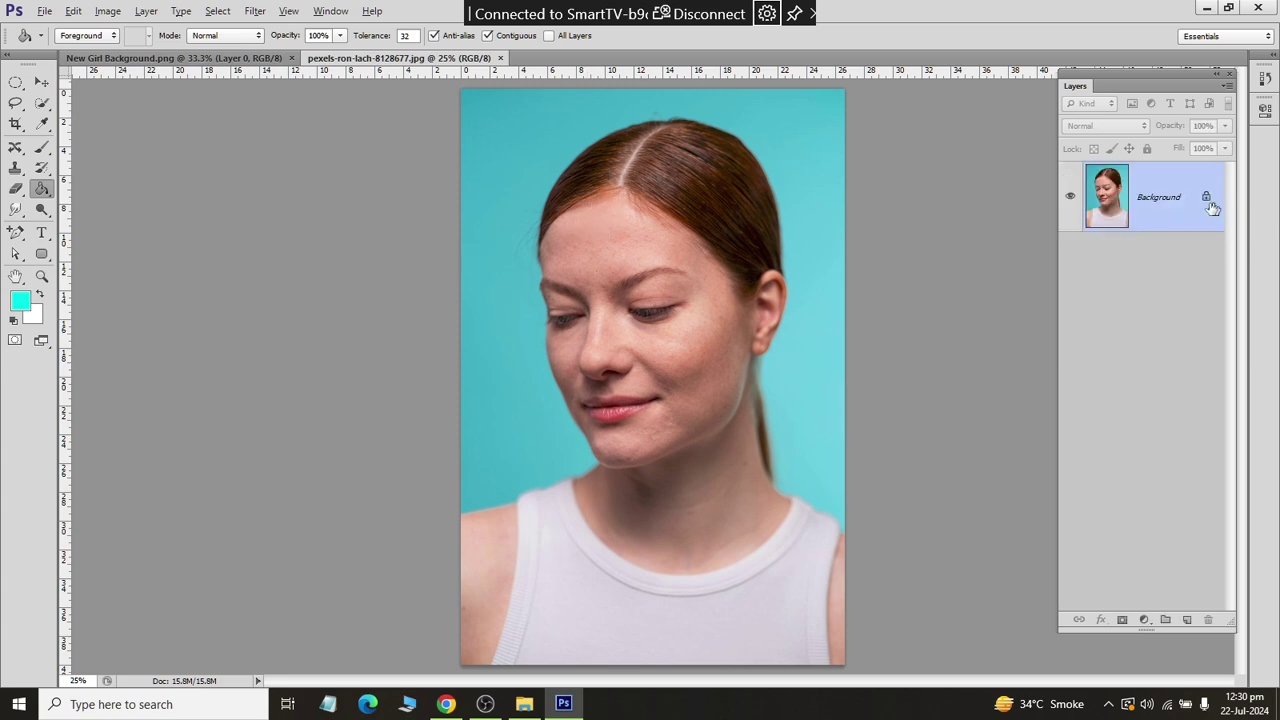
- Convert the locked Background into Layer 0 and Magic Wand the cyan background
{"action": "double_click", "coordinate": [1206, 200]}
{"action": "left_click", "coordinate": [766, 225]}
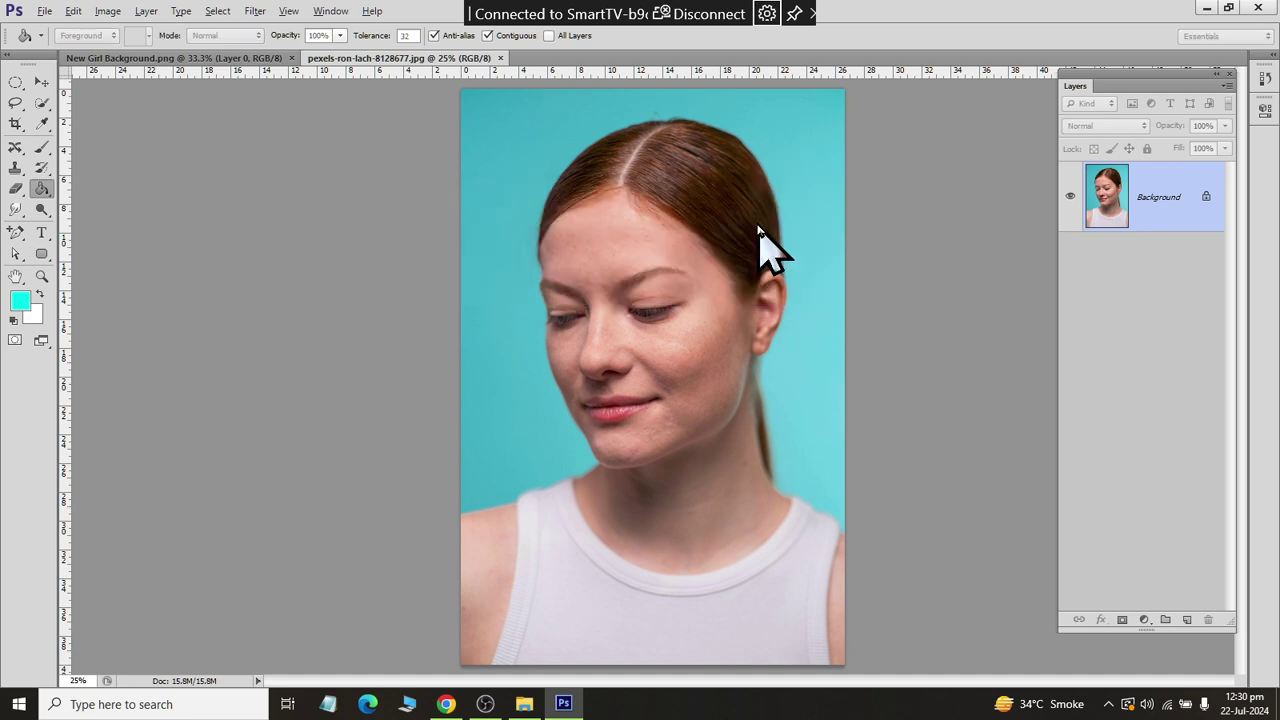
{"action": "right_click", "coordinate": [42, 105]}
{"action": "left_click", "coordinate": [104, 117]}
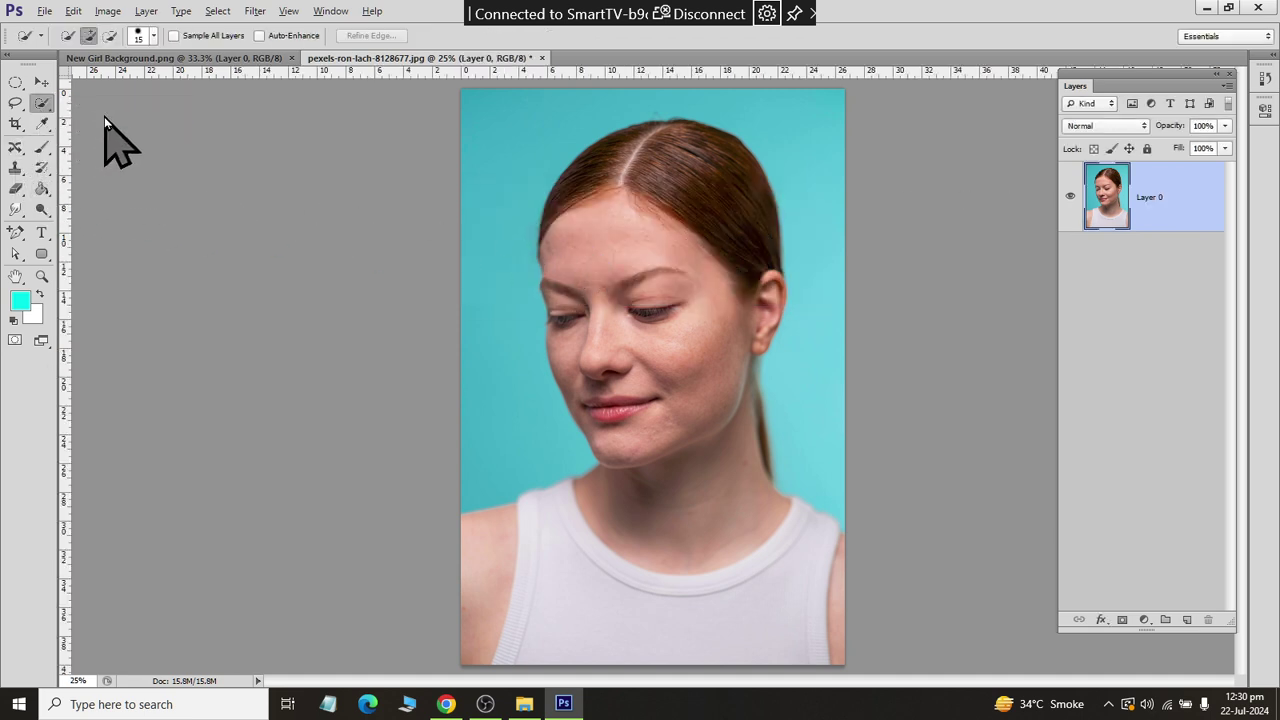
{"action": "double_click", "coordinate": [368, 36]}
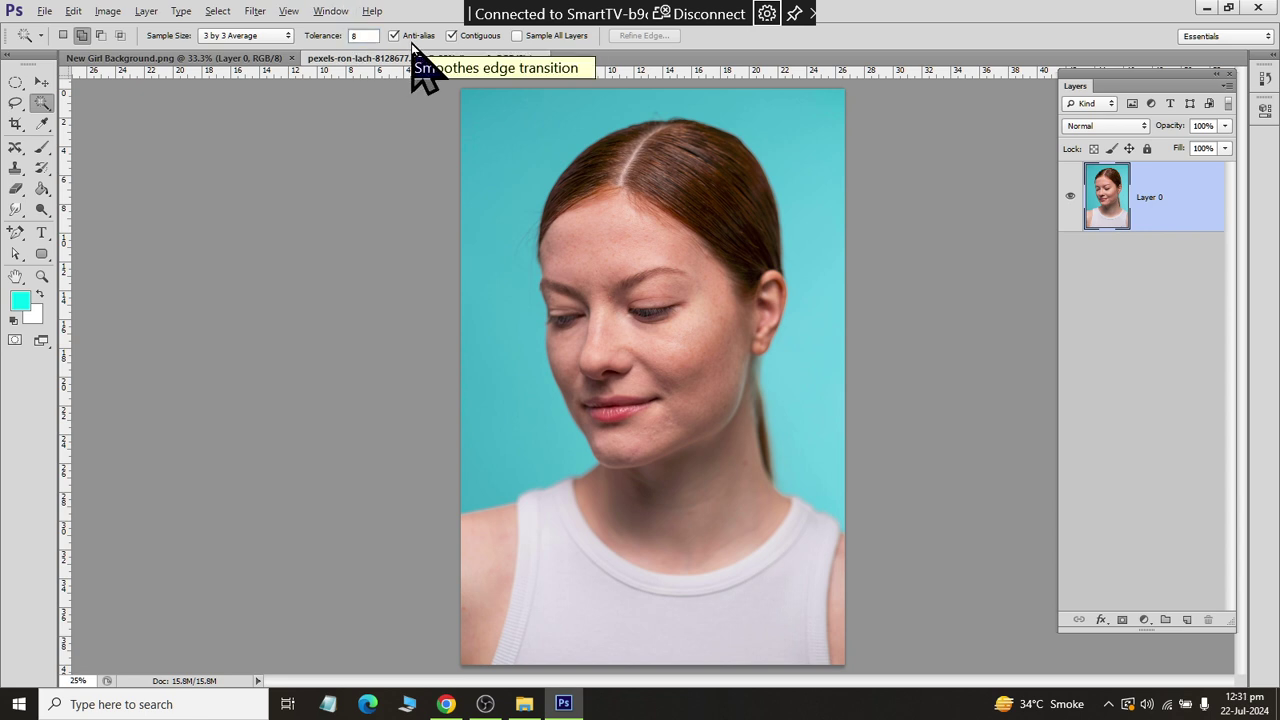
{"action": "left_click", "coordinate": [835, 127]}
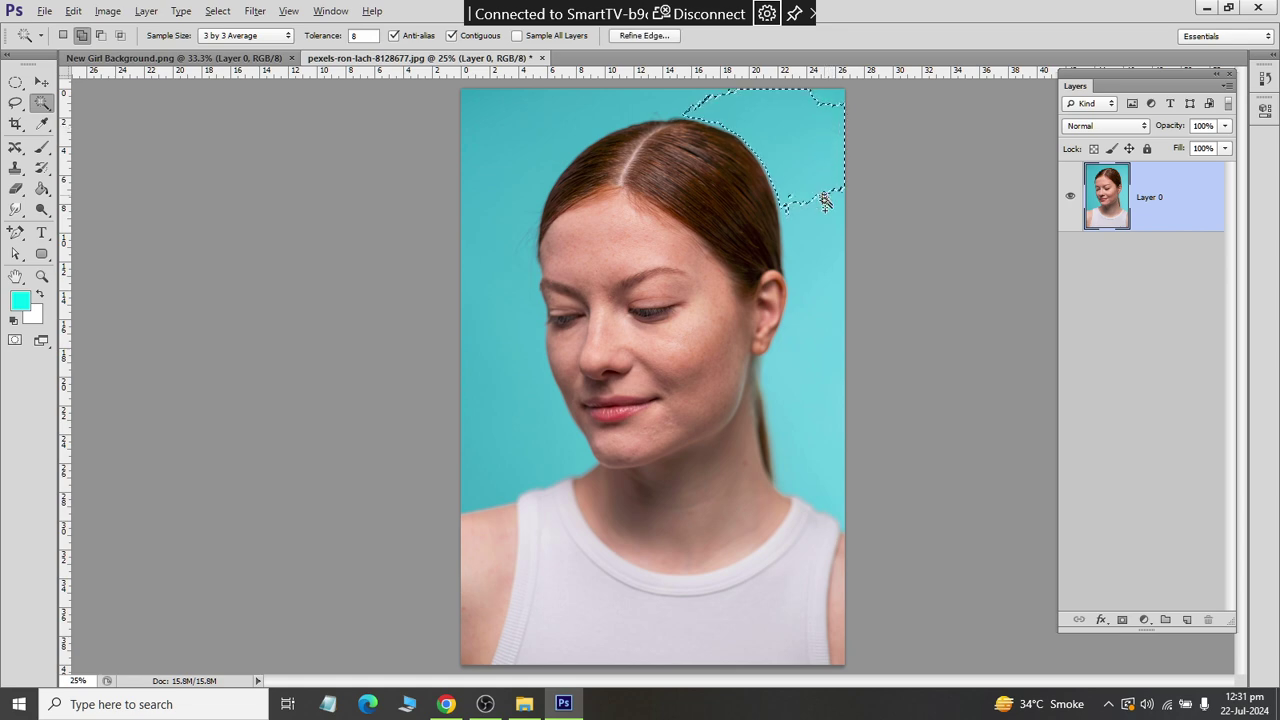
- Reselect the cyan at tolerance 32, including beside the ear and neck, and delete it
{"action": "double_click", "coordinate": [366, 36]}
{"action": "type", "text": "16"}
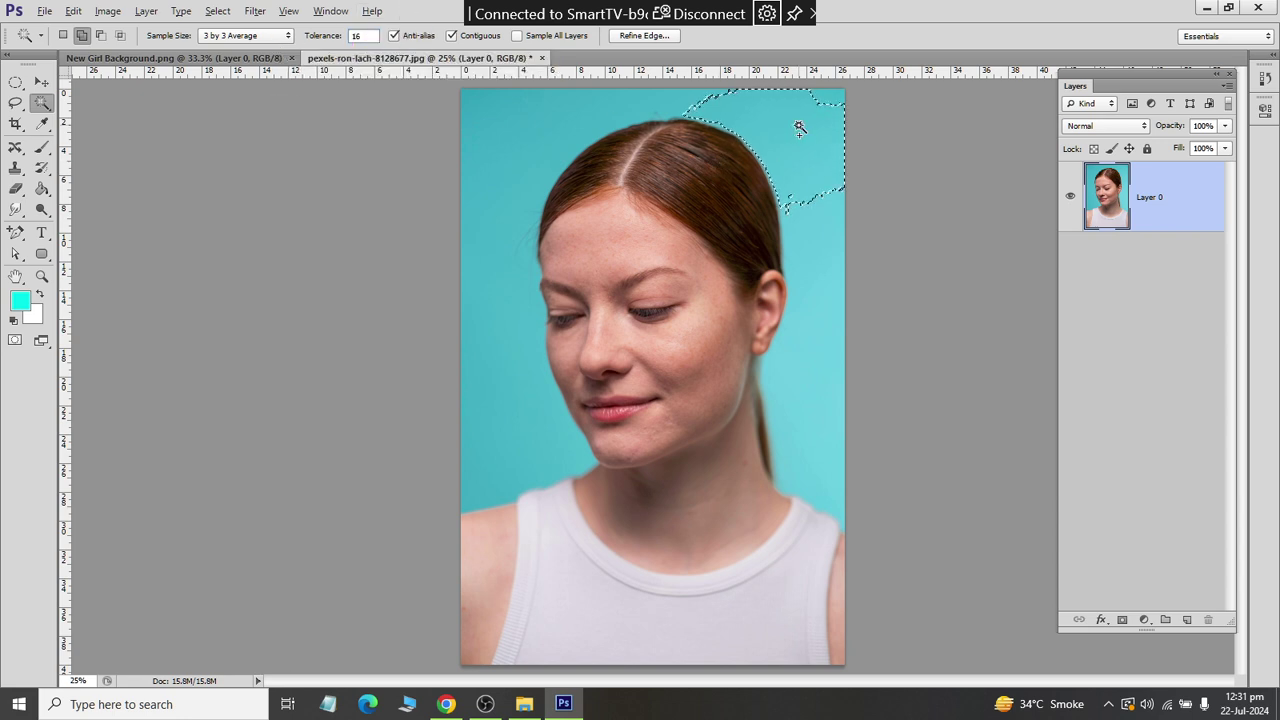
{"action": "left_click", "coordinate": [797, 125]}
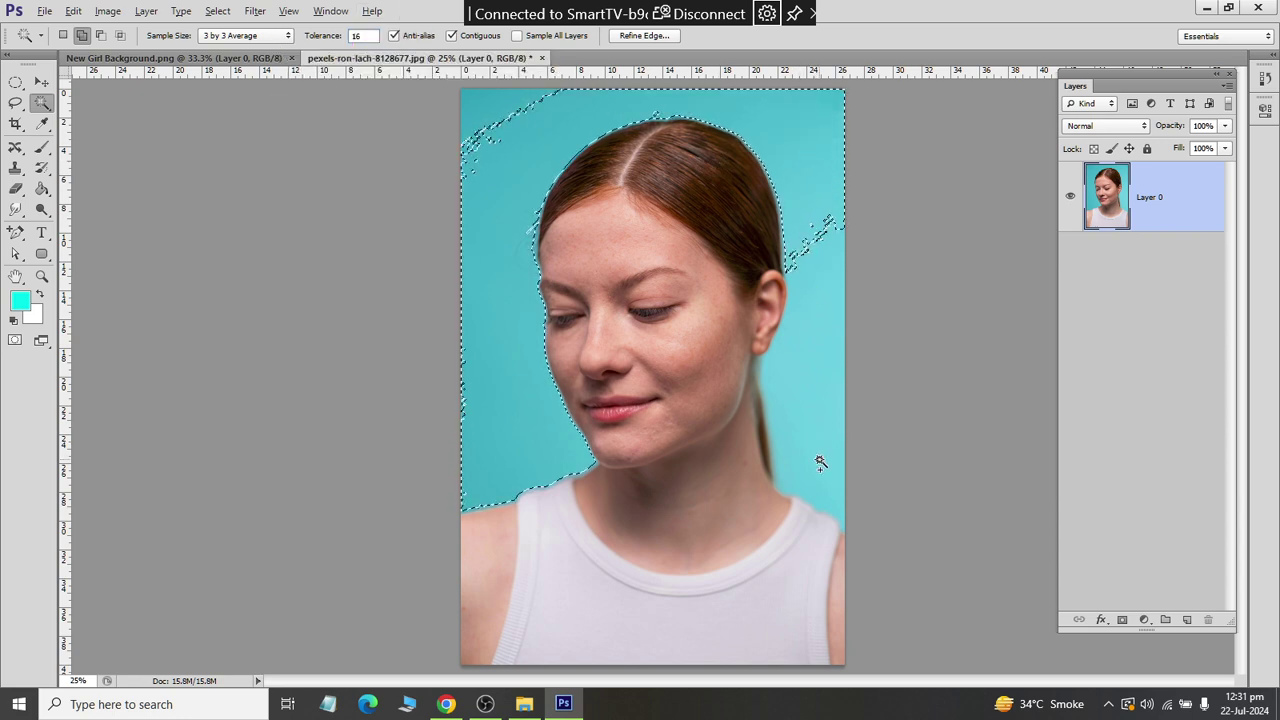
{"action": "double_click", "coordinate": [357, 36]}
{"action": "type", "text": "32"}
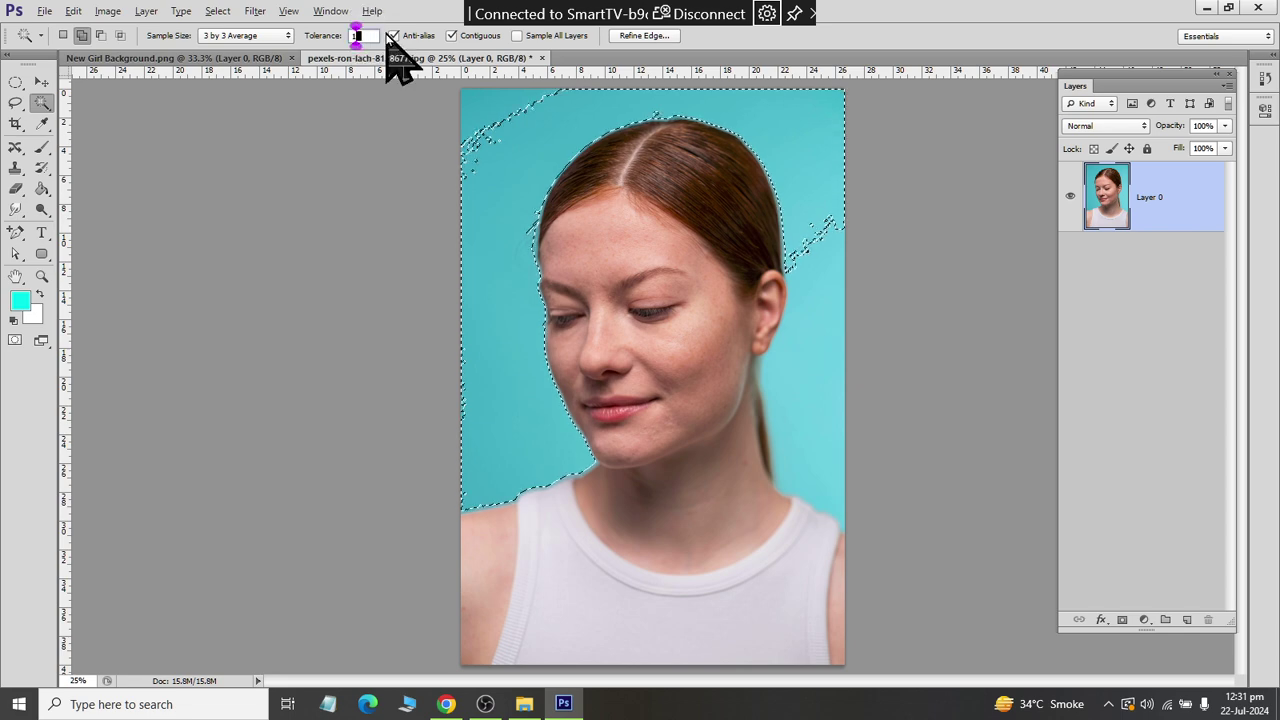
{"action": "left_click", "coordinate": [485, 110]}
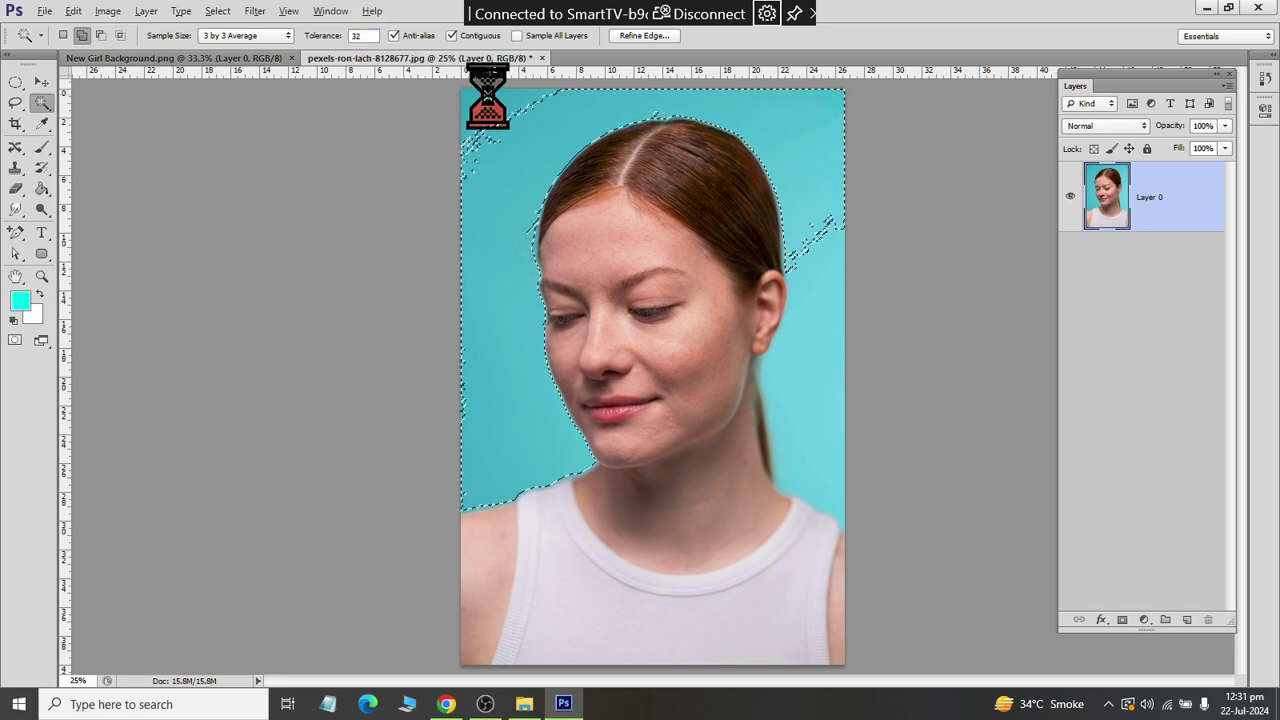
{"action": "left_click", "coordinate": [836, 290], "text": "shift"}
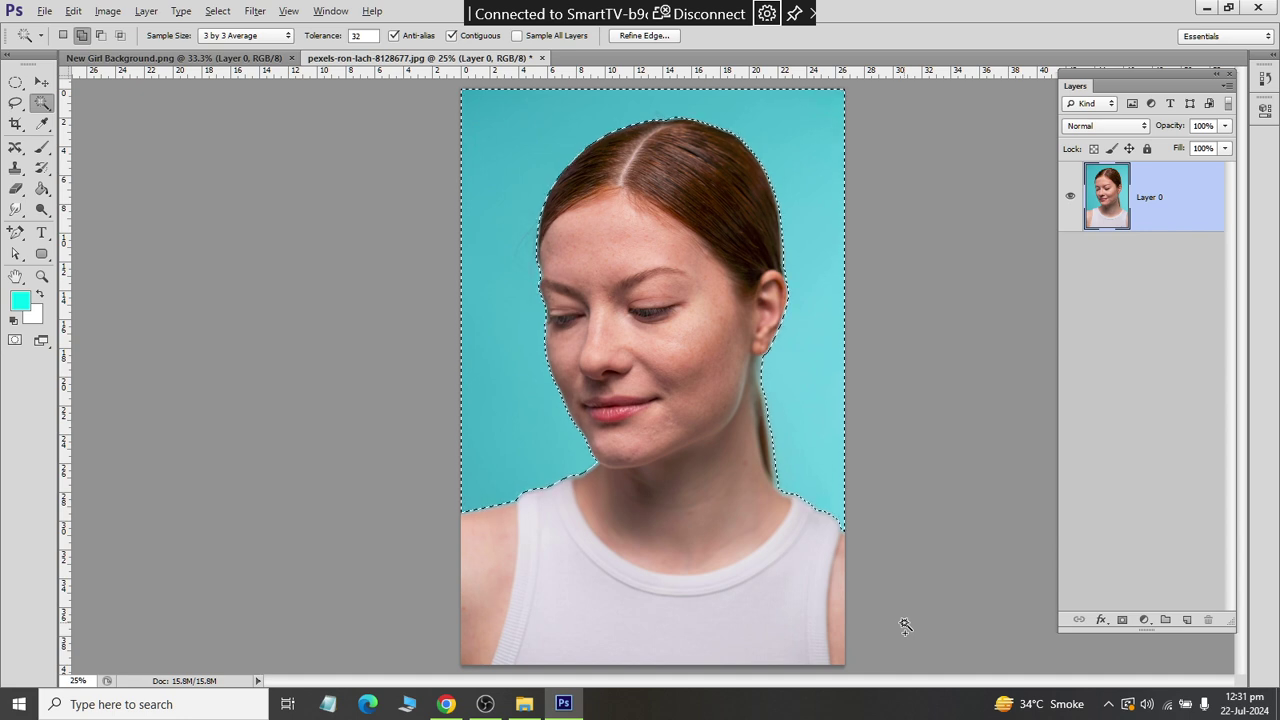
{"action": "key", "text": "Delete"}
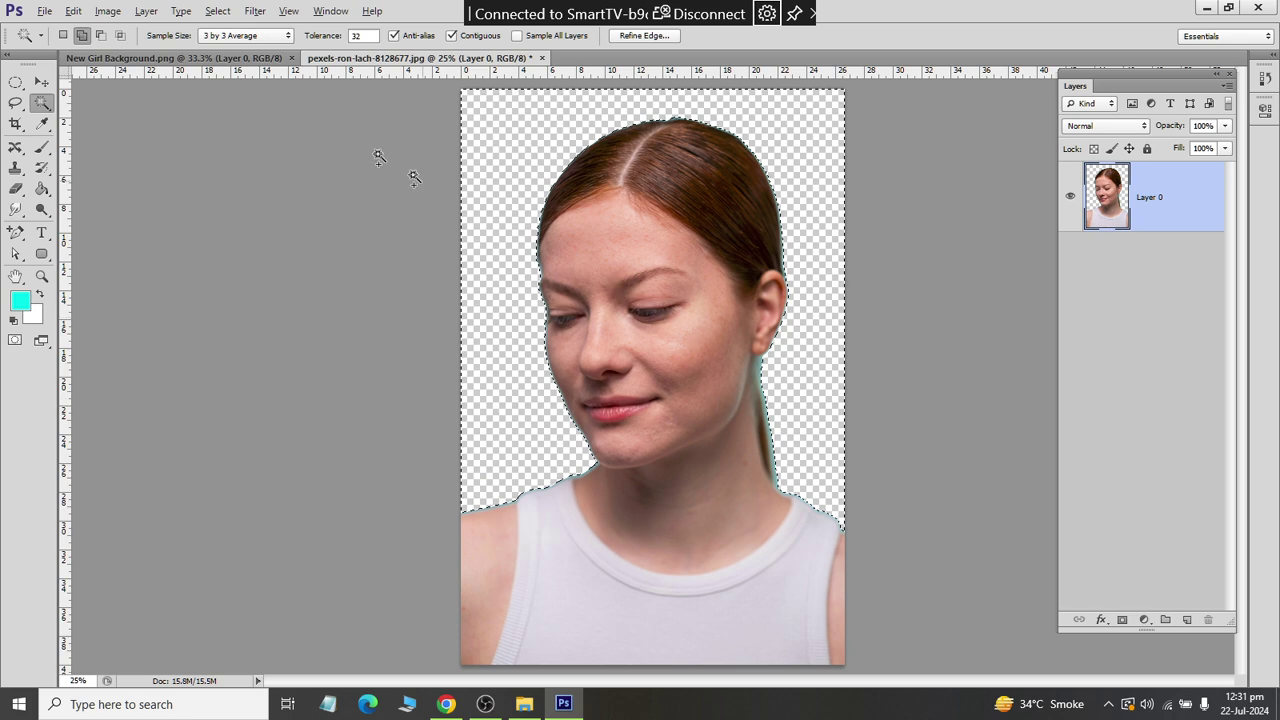
- Deselect, add a new Layer 1, and fill it with magenta f027f7
{"action": "left_click", "coordinate": [217, 11]}
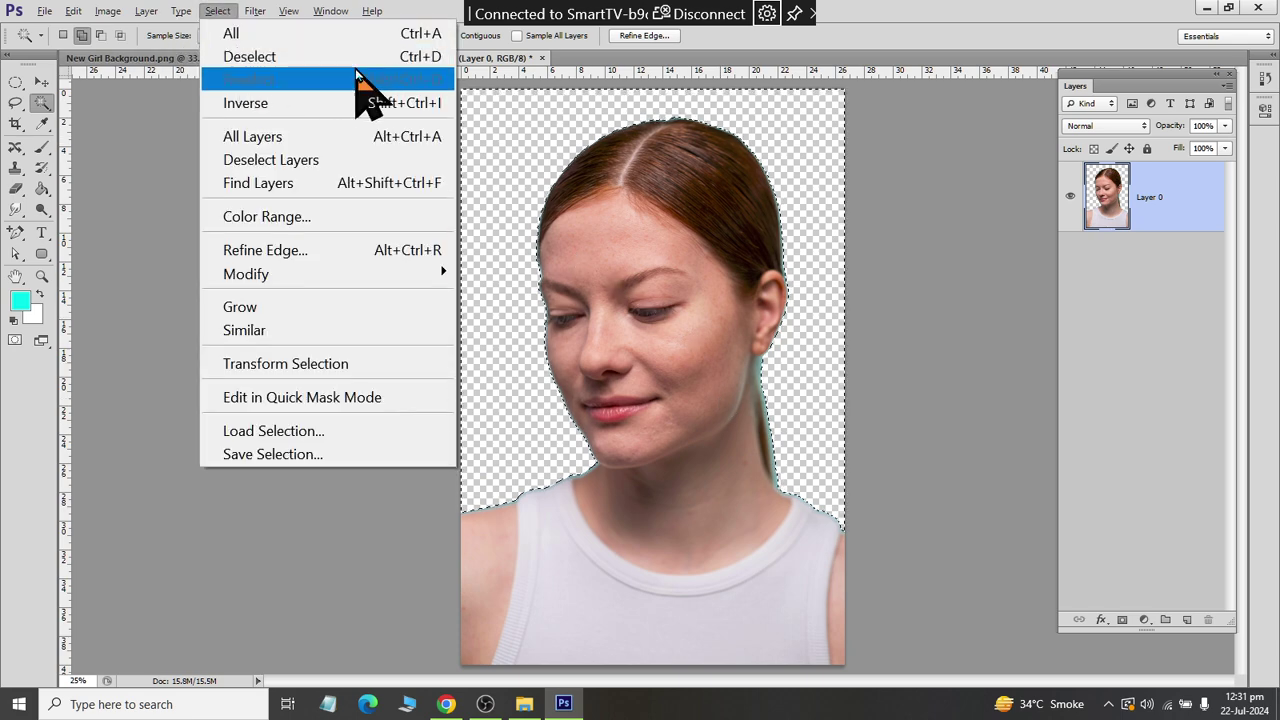
{"action": "left_click", "coordinate": [408, 63]}
{"action": "left_click", "coordinate": [1187, 619]}
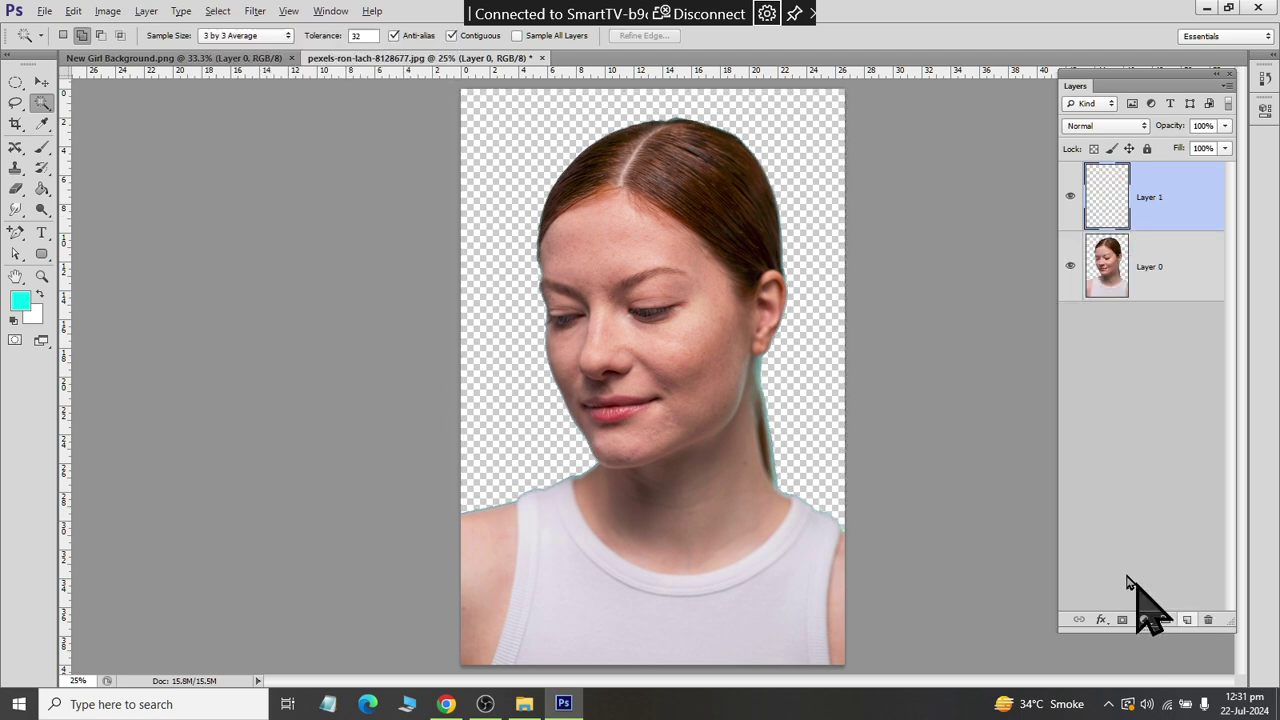
{"action": "left_click", "coordinate": [42, 188]}
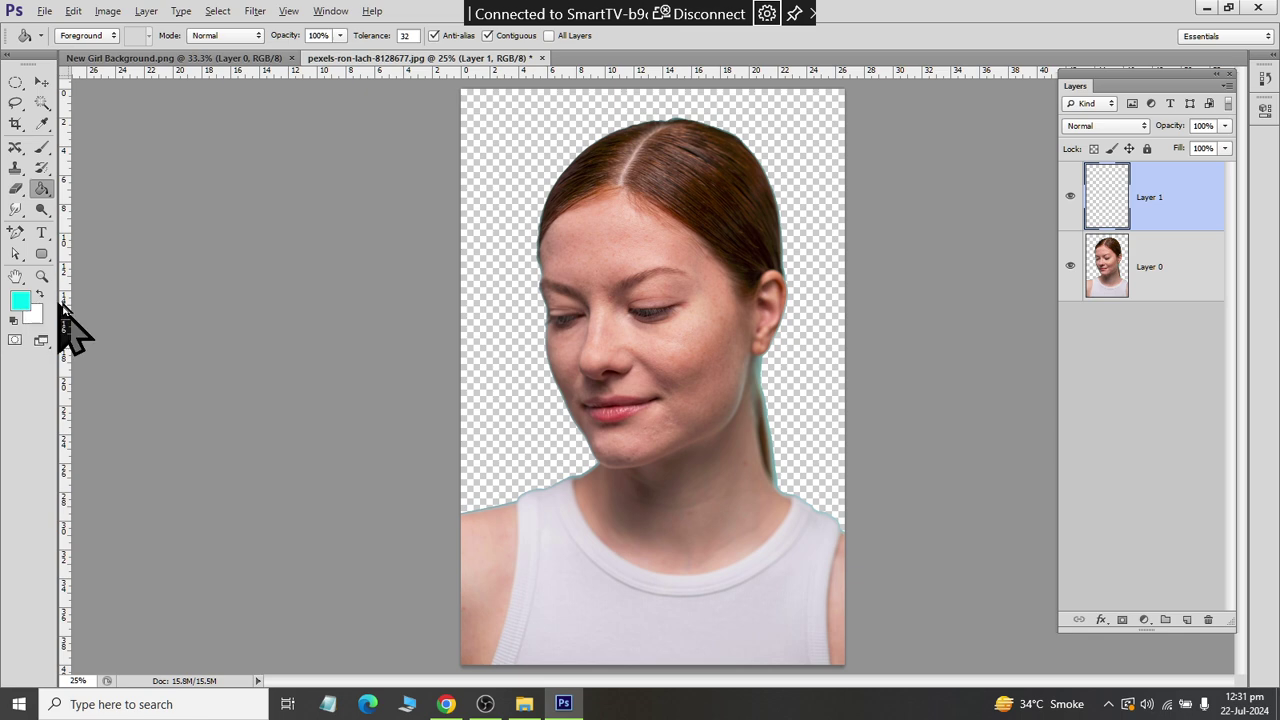
{"action": "left_click_drag", "start_coordinate": [1033, 240], "coordinate": [1034, 177]}
{"action": "left_click", "coordinate": [982, 157]}
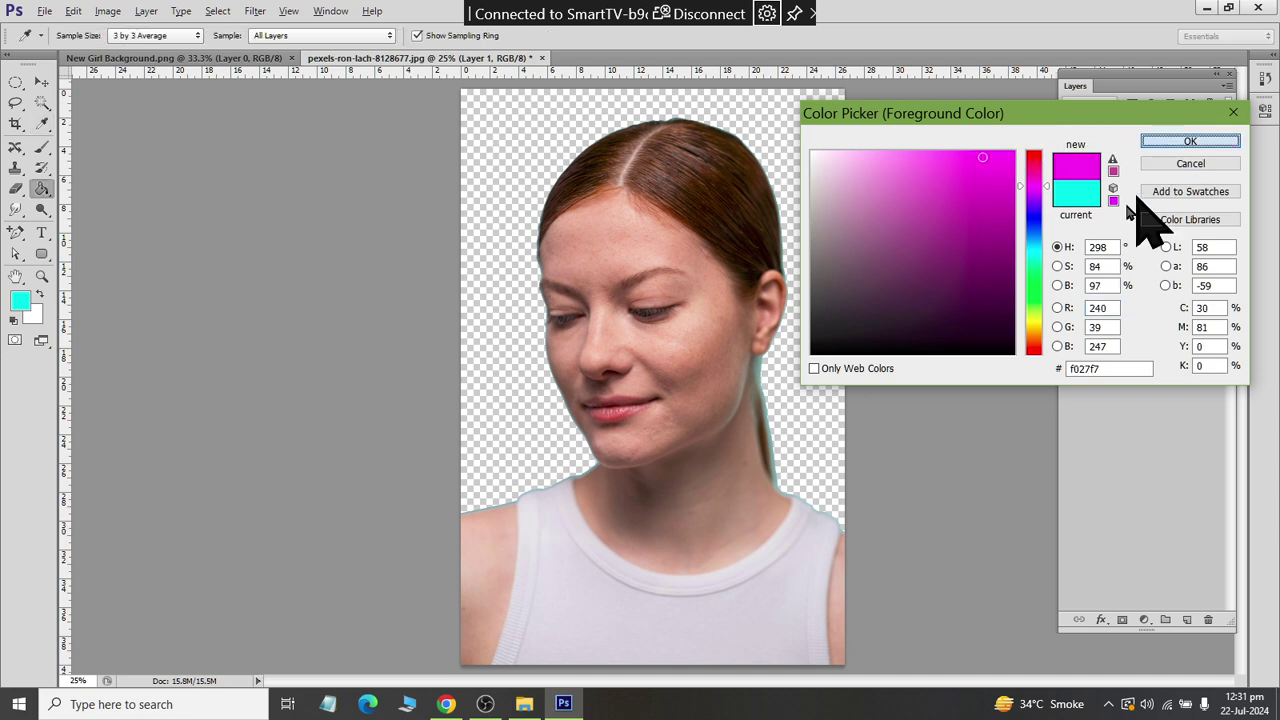
{"action": "key", "text": "Return"}
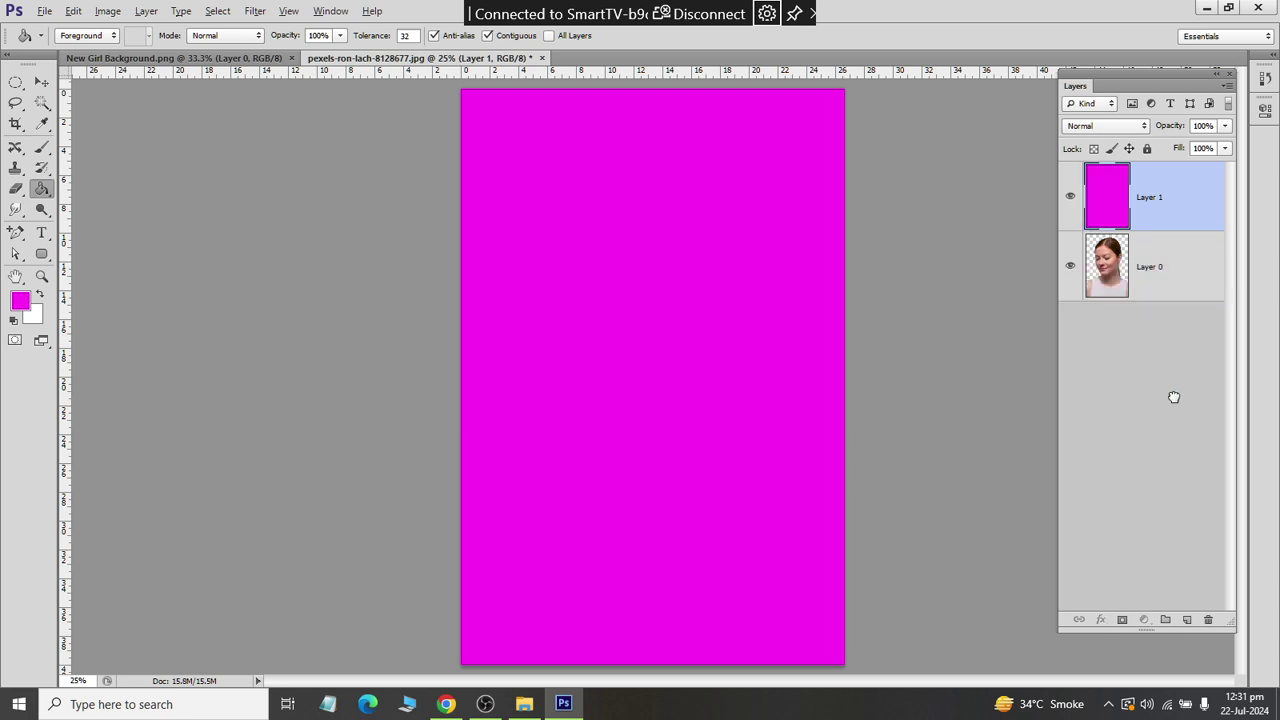
{"action": "key", "text": "ctrl+bracketleft"}
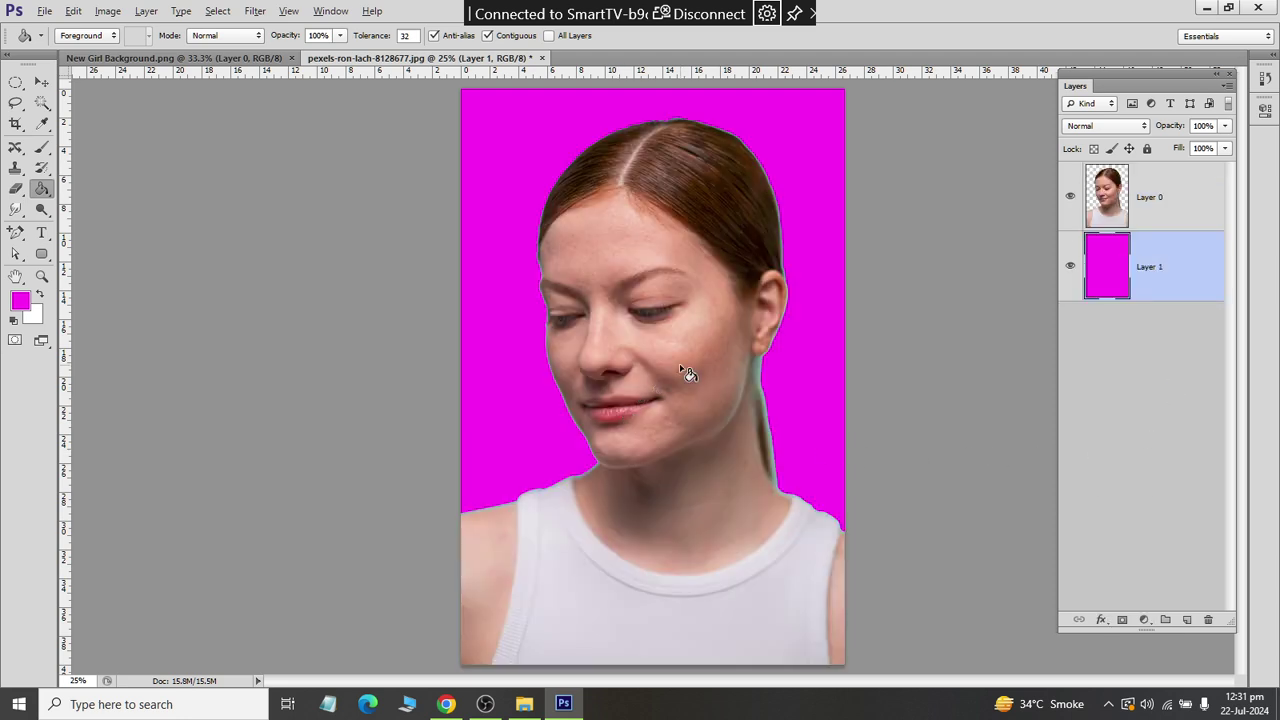
- In New Girl Background.png, select the cyan around the woman, skirt and right strip, and delete it
{"action": "left_click", "coordinate": [178, 60]}
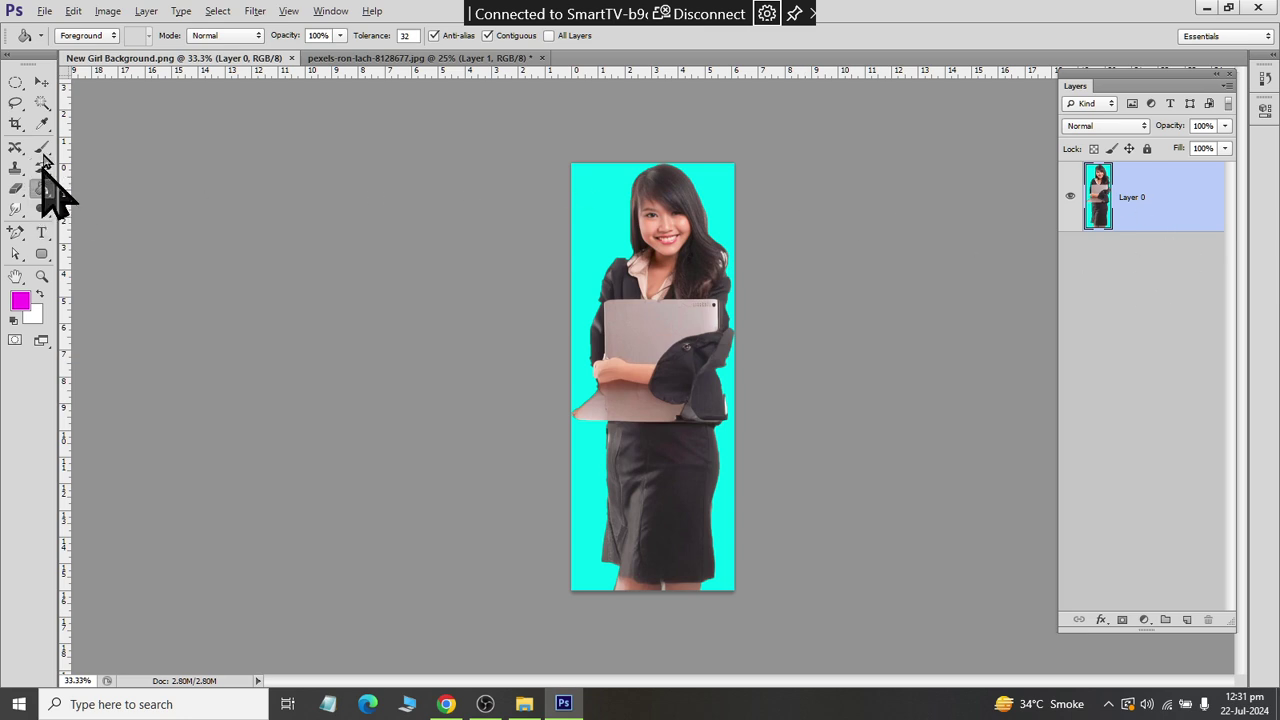
{"action": "left_click_drag", "start_coordinate": [42, 104], "coordinate": [95, 118]}
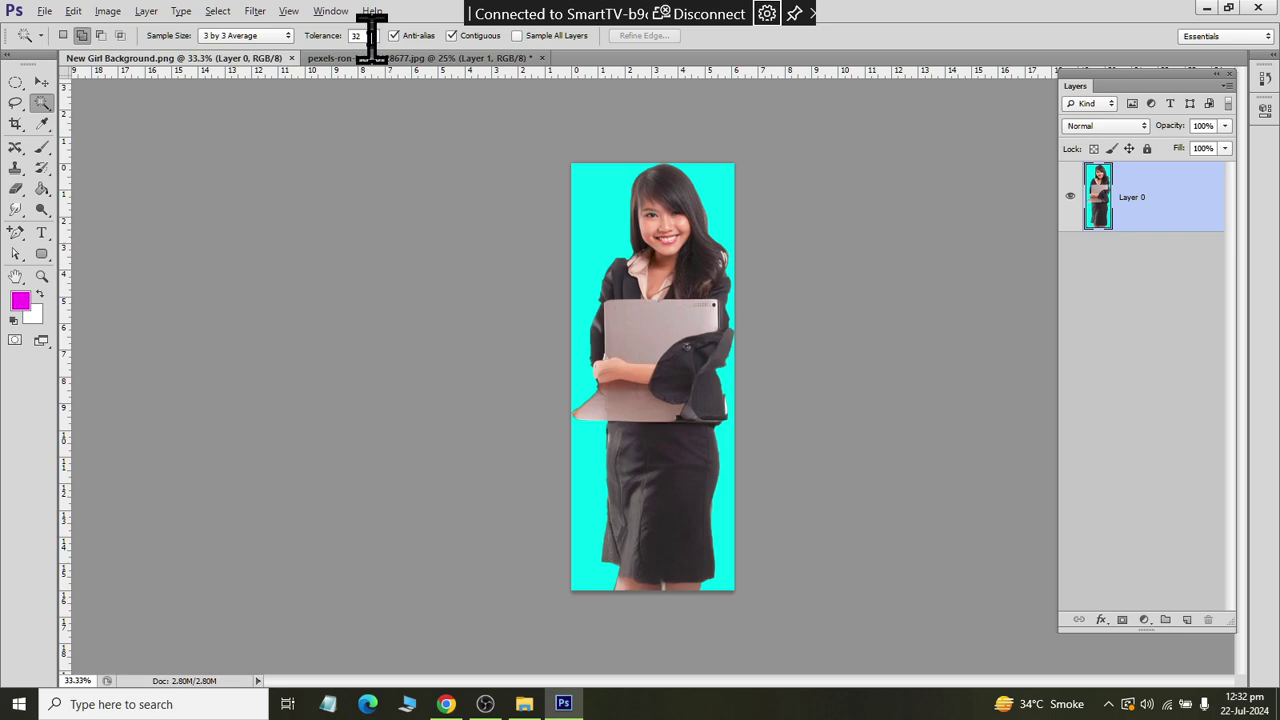
{"action": "scroll", "coordinate": [528, 128], "scroll_direction": "up", "scroll_amount": 1}
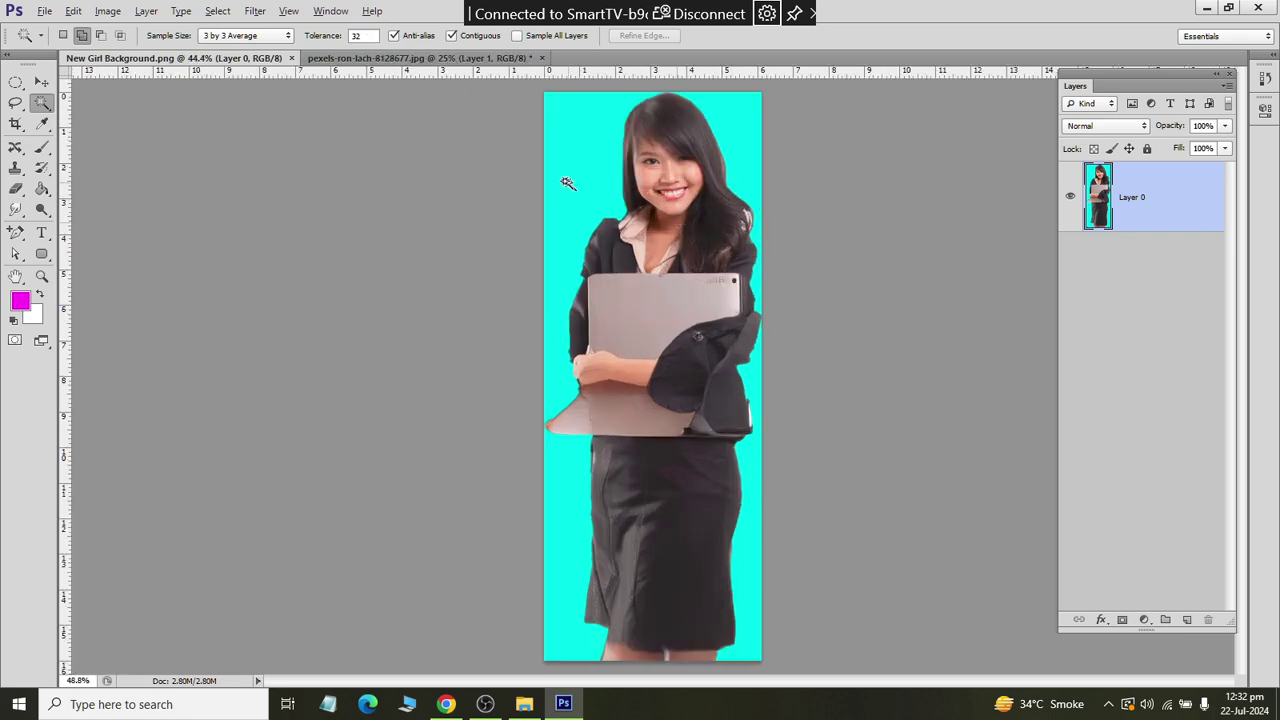
{"action": "scroll", "coordinate": [540, 146], "scroll_direction": "up", "scroll_amount": 1}
{"action": "left_click", "coordinate": [544, 146]}
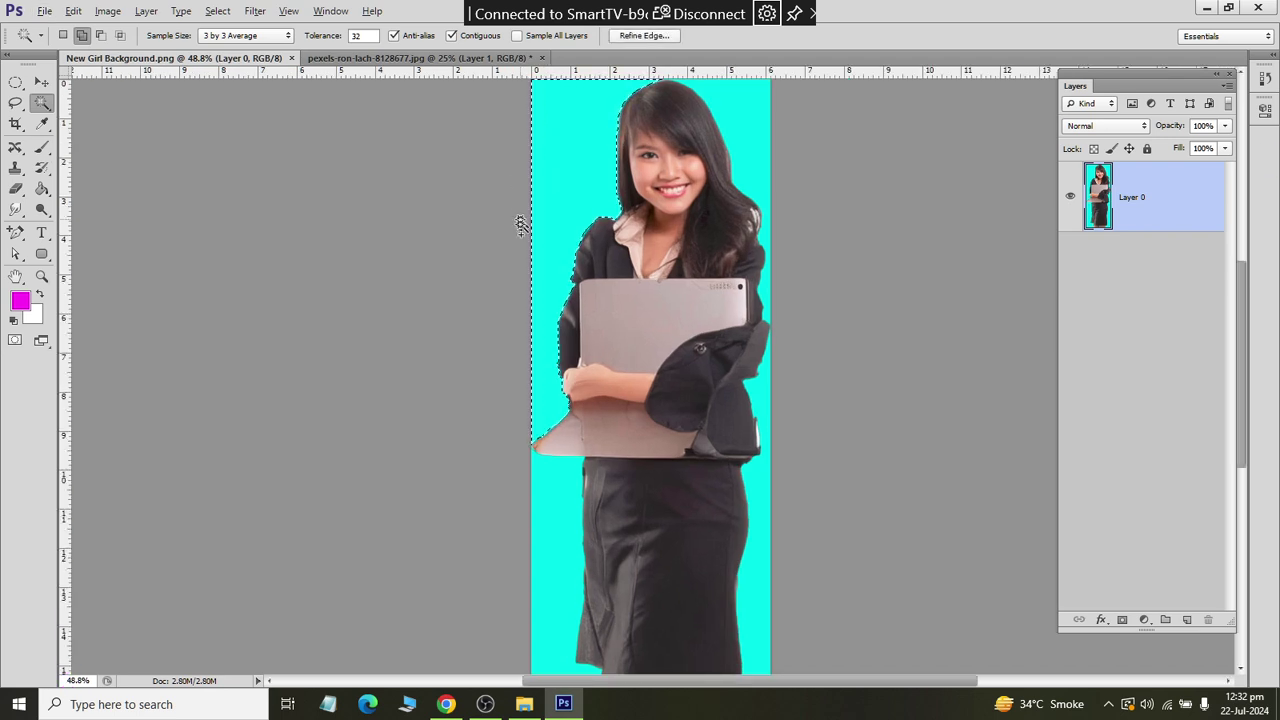
{"action": "left_click", "coordinate": [555, 608]}
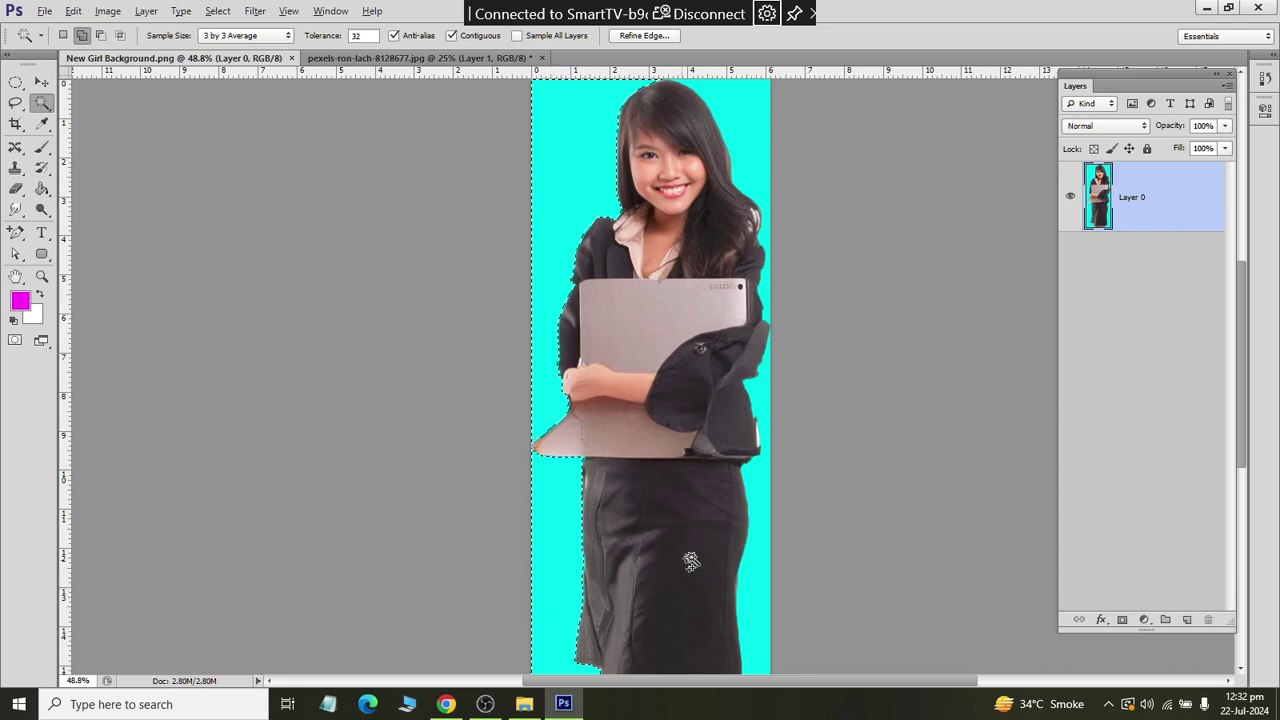
{"action": "left_click", "coordinate": [765, 571]}
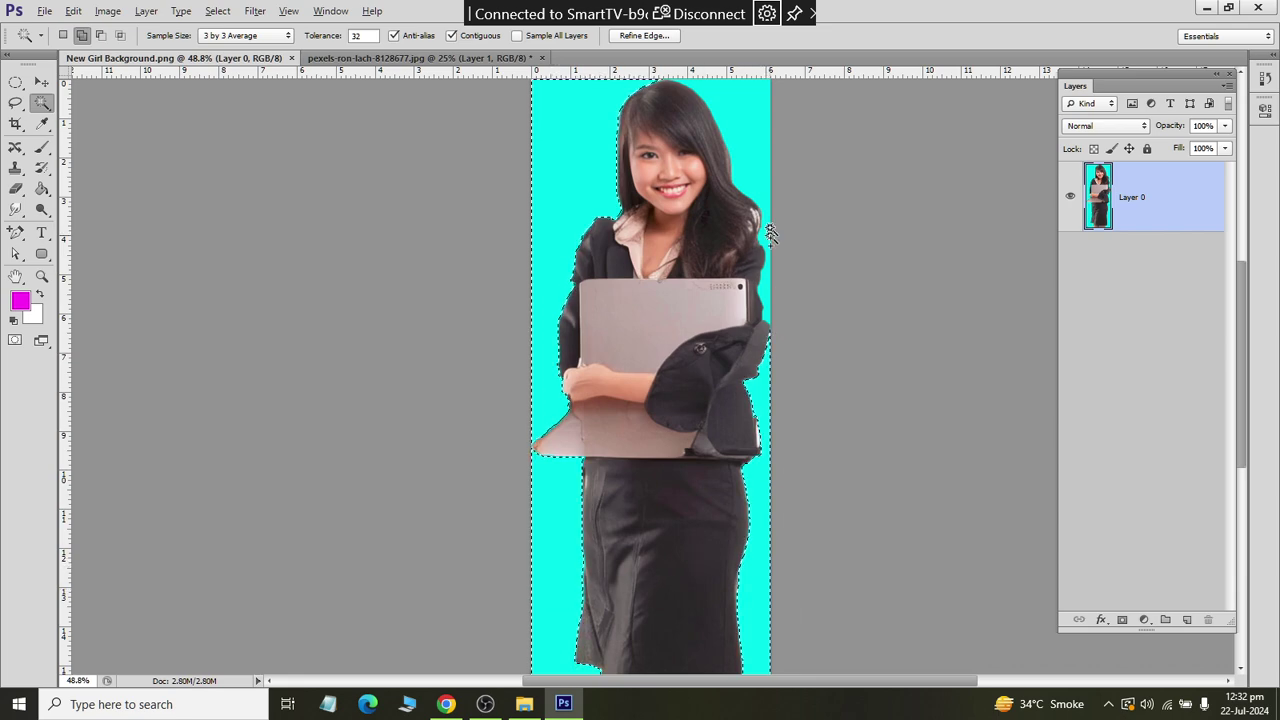
{"action": "scroll", "coordinate": [788, 300], "scroll_direction": "down", "scroll_amount": 2}
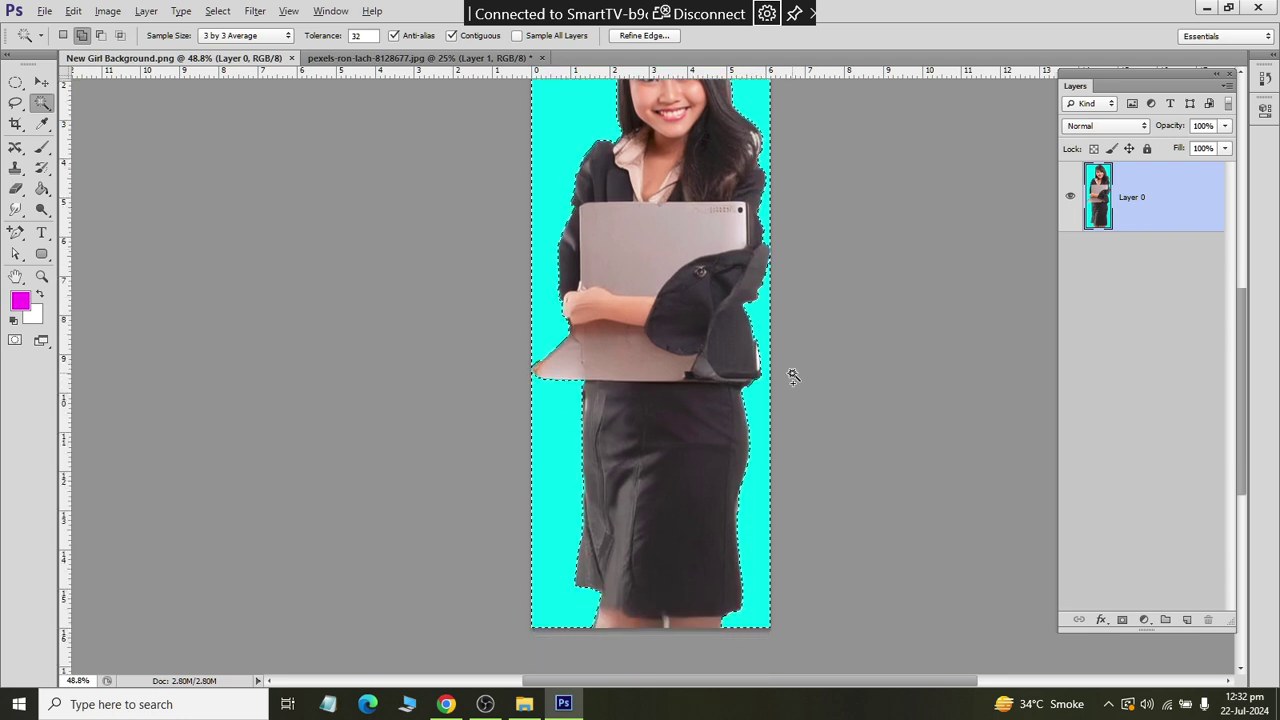
{"action": "key", "text": "Delete"}
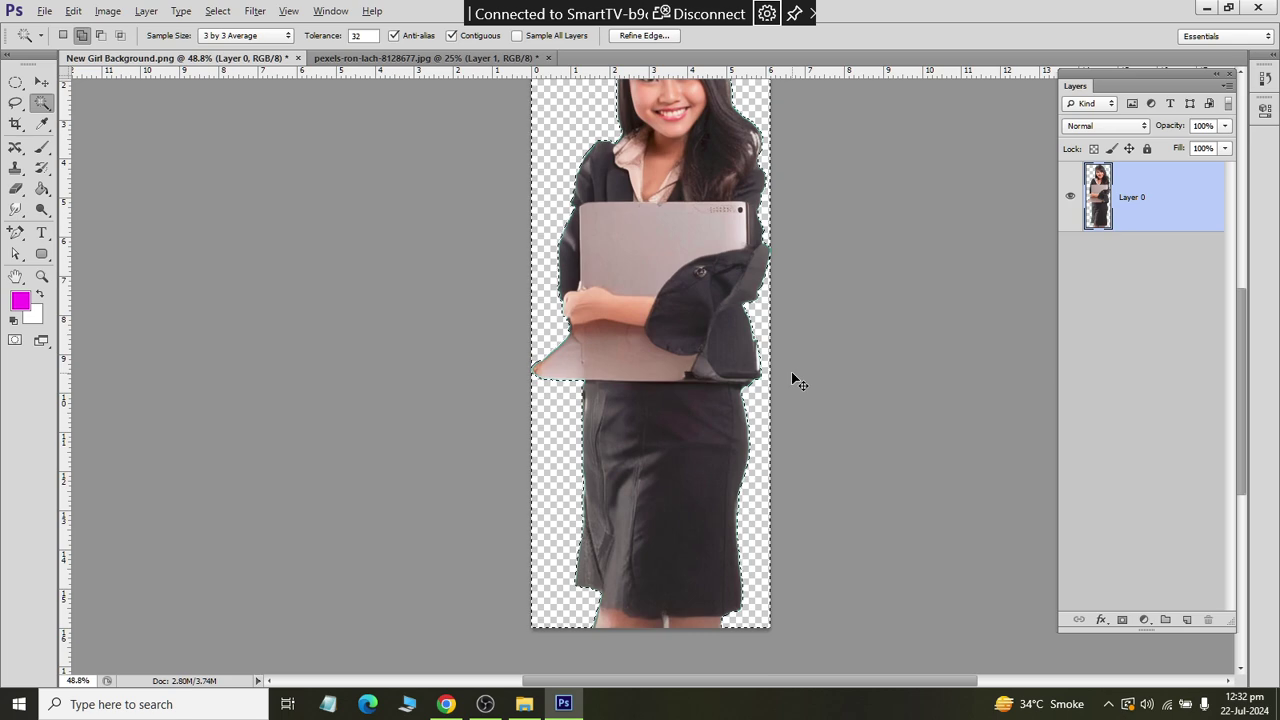
- Deselect and add an empty new layer
{"action": "key", "text": "ctrl+d"}
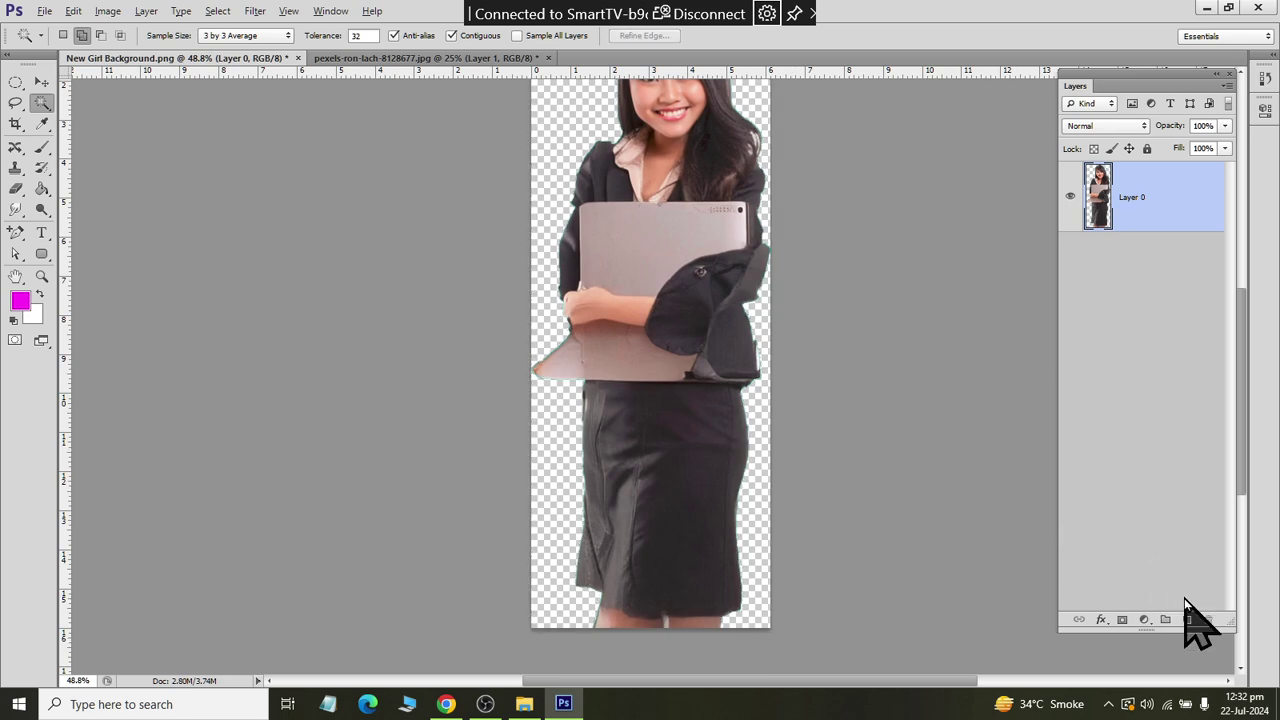
{"action": "left_click", "coordinate": [1187, 619]}
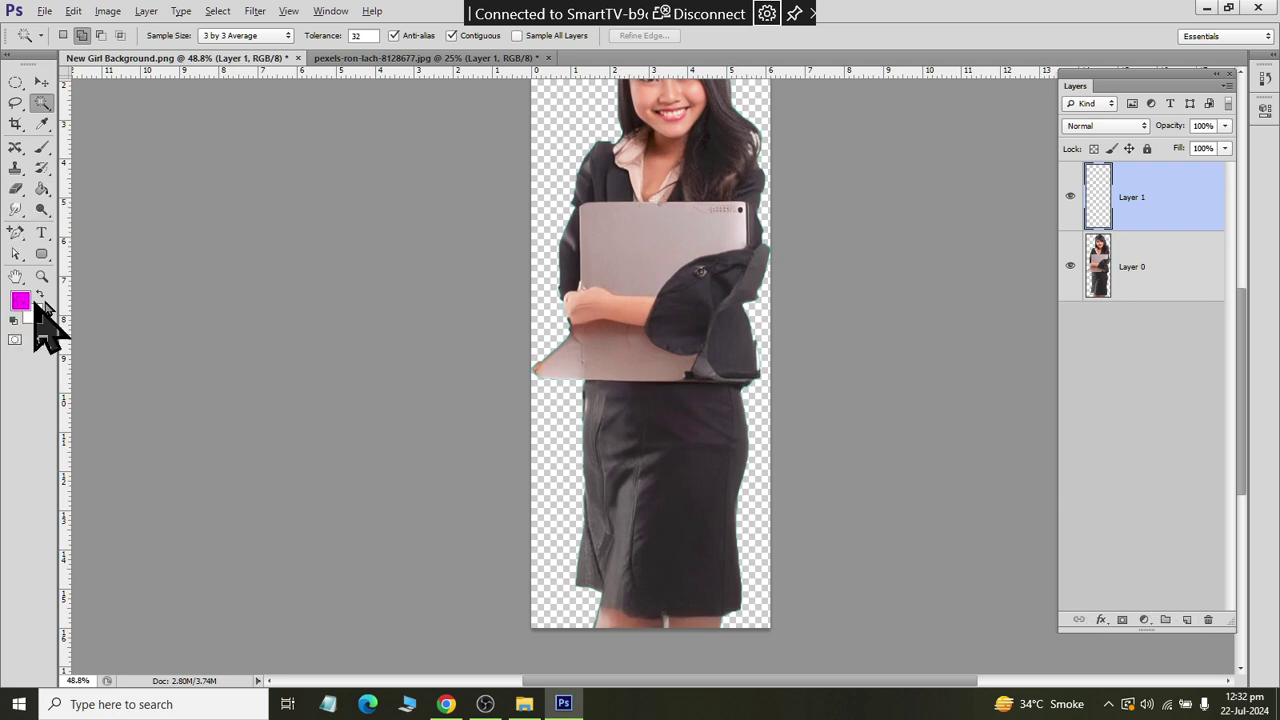
{"action": "left_click", "coordinate": [43, 205]}
{"action": "left_click", "coordinate": [42, 190]}
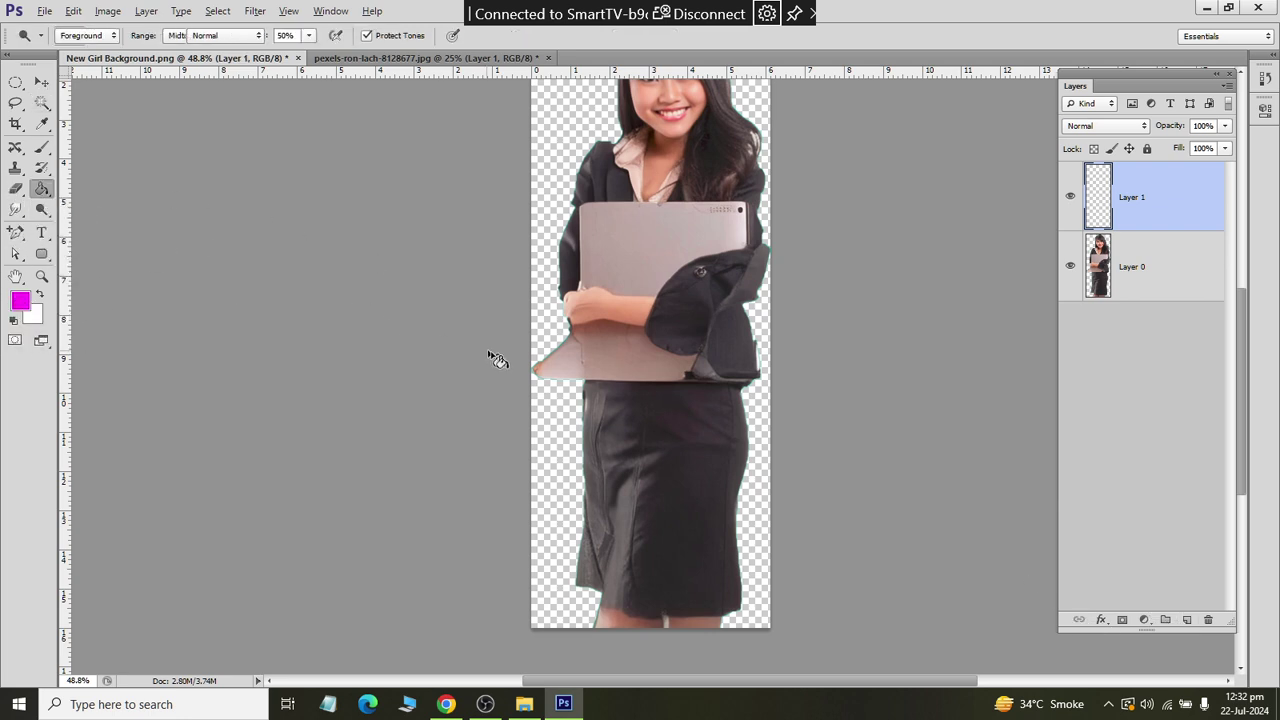
- Fill Layer 1 with magenta and drag it below Layer 0
{"action": "key", "text": "alt+BackSpace"}
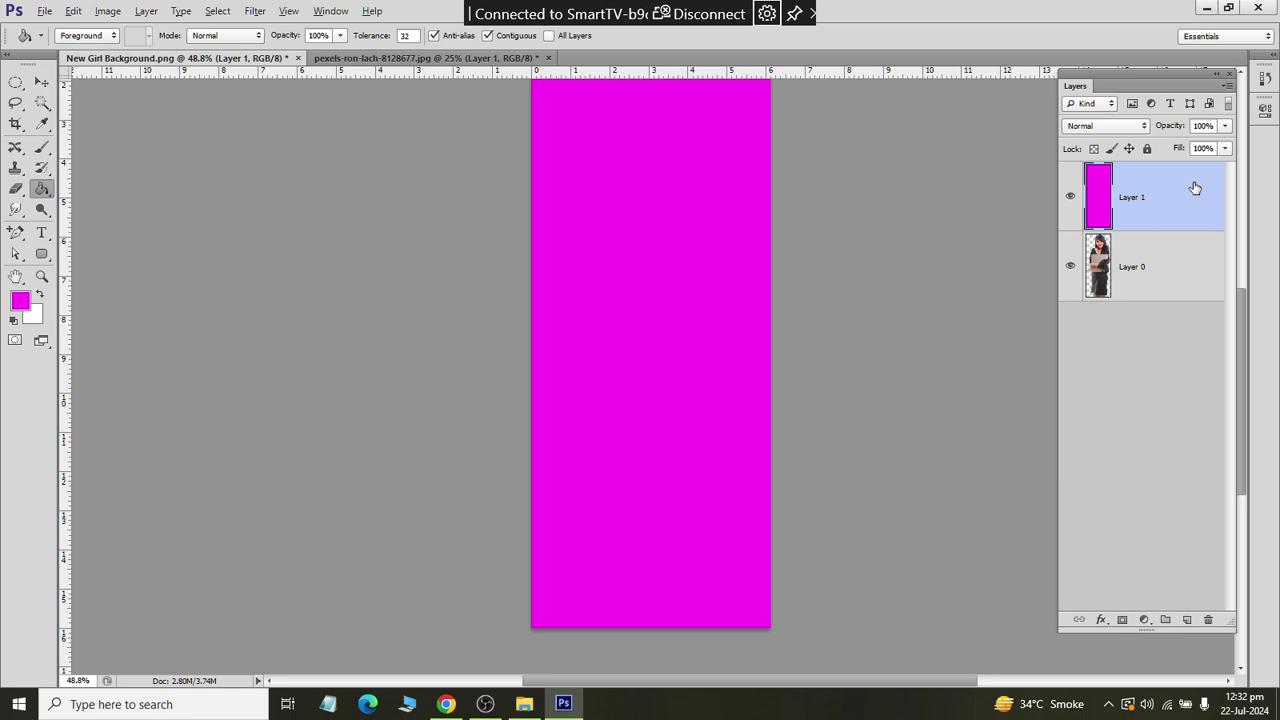
{"action": "left_click_drag", "start_coordinate": [1194, 189], "coordinate": [1131, 462]}
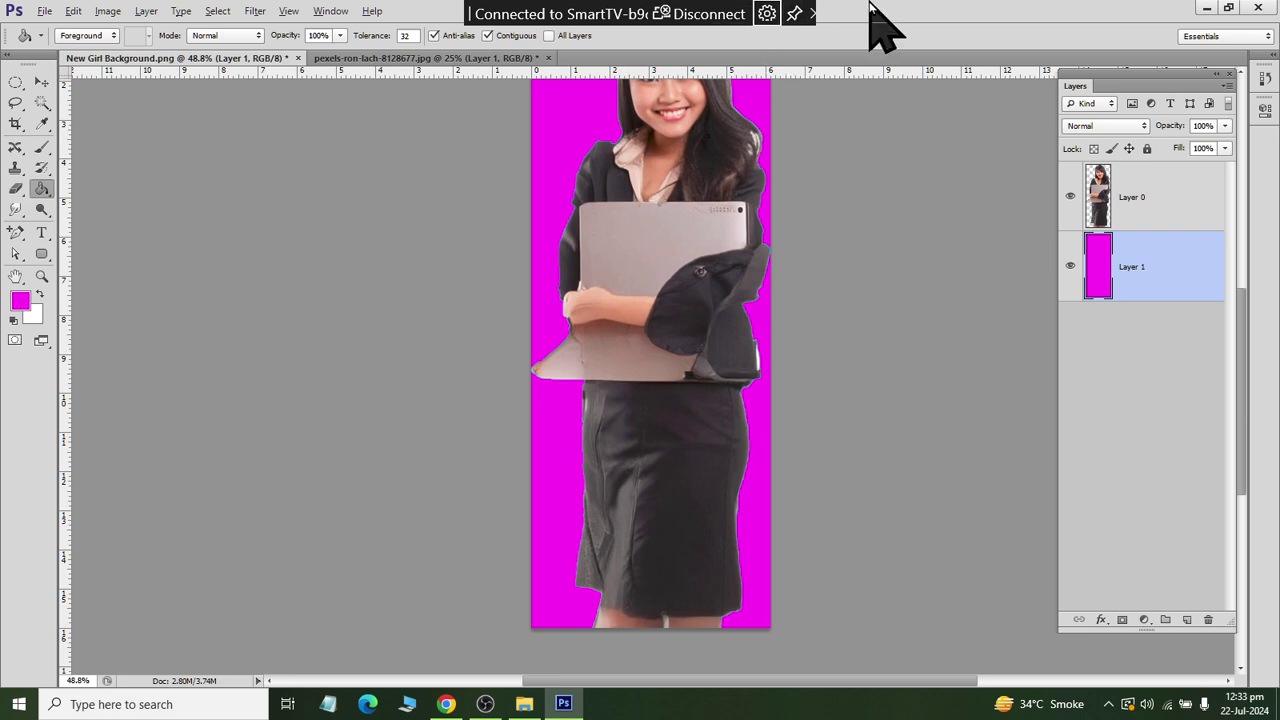
- With Layer 0 active, type GOOD NEWS over the skirt and select the line
{"action": "left_click", "coordinate": [1138, 214]}
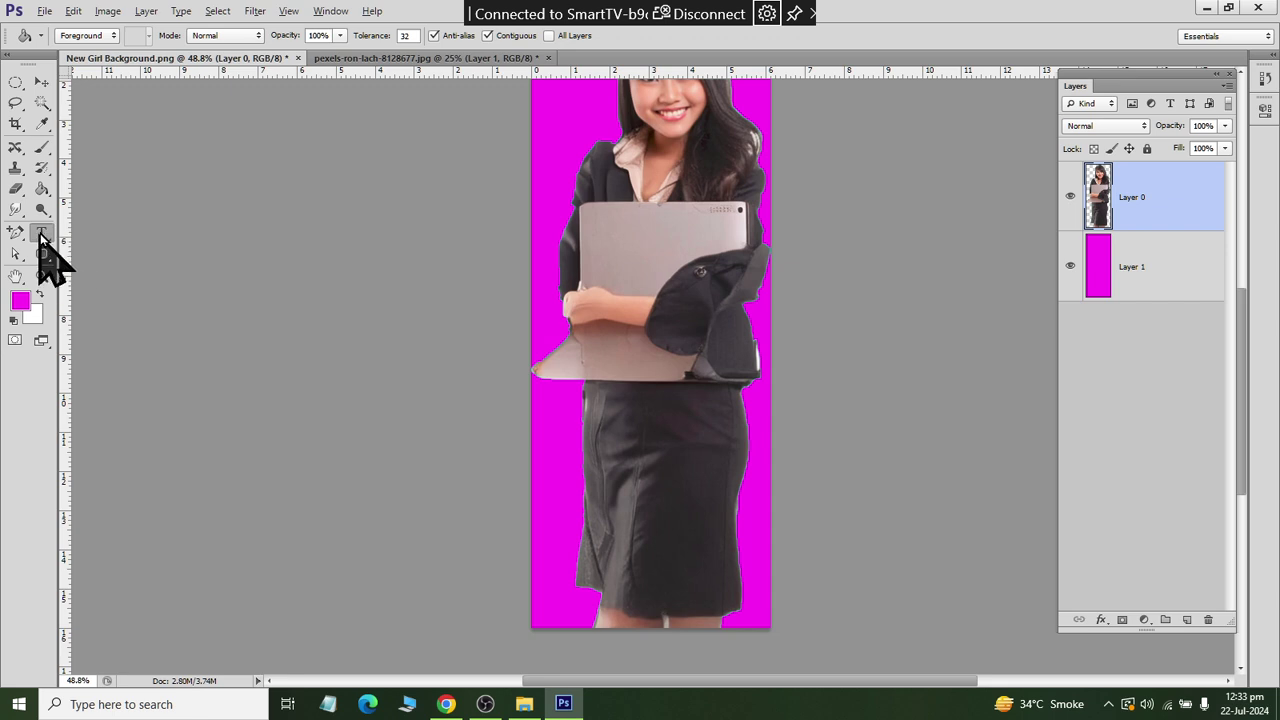
{"action": "left_click", "coordinate": [42, 235]}
{"action": "left_click", "coordinate": [577, 503]}
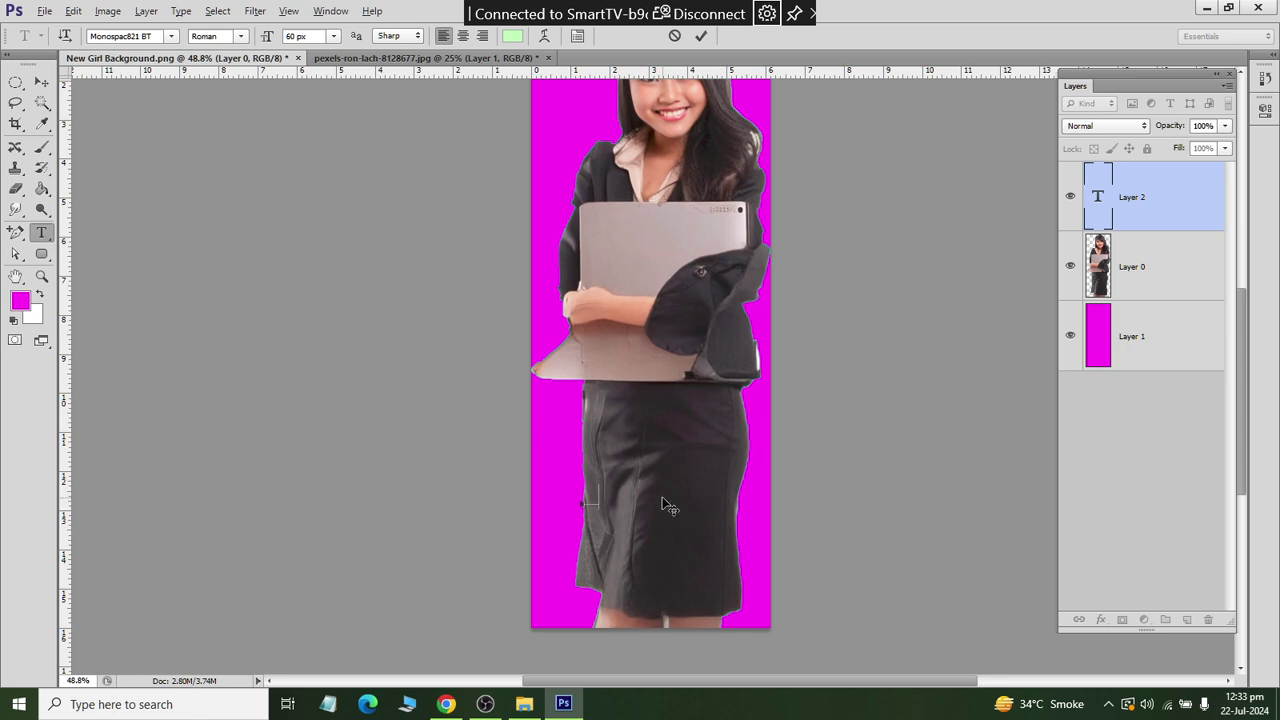
{"action": "type", "text": "GOOD NEWS"}
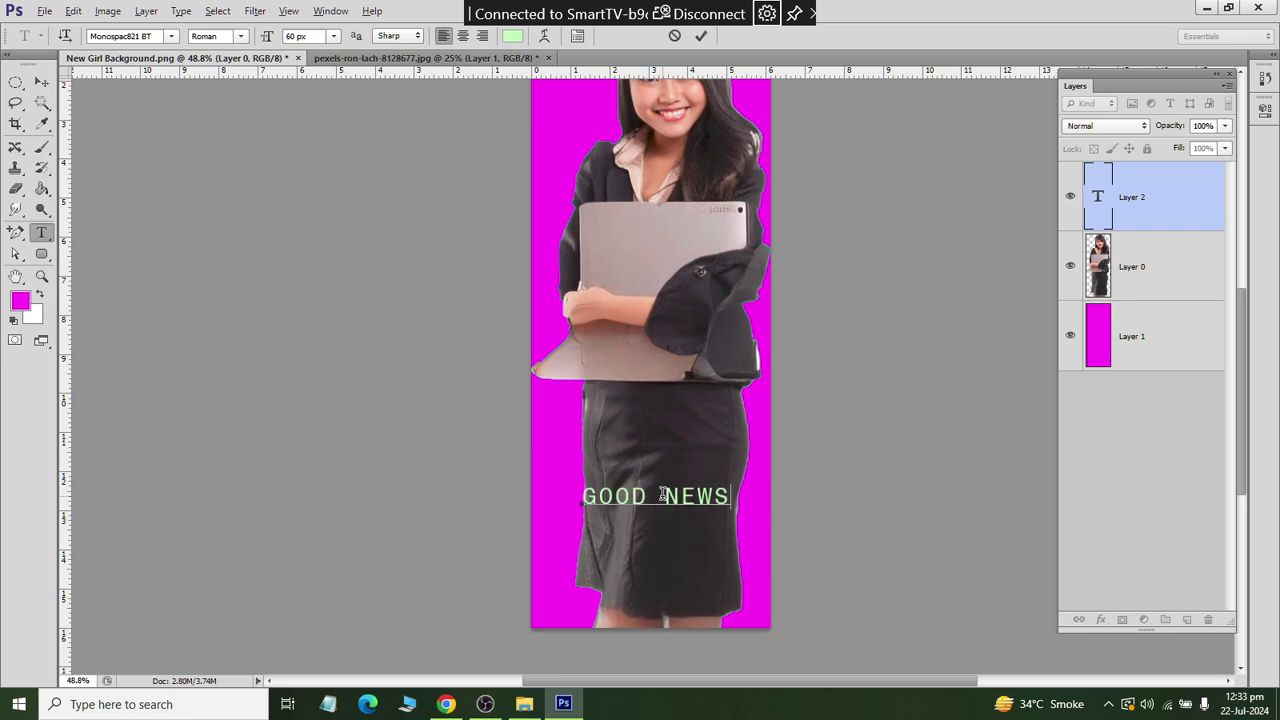
{"action": "triple_click", "coordinate": [663, 495]}
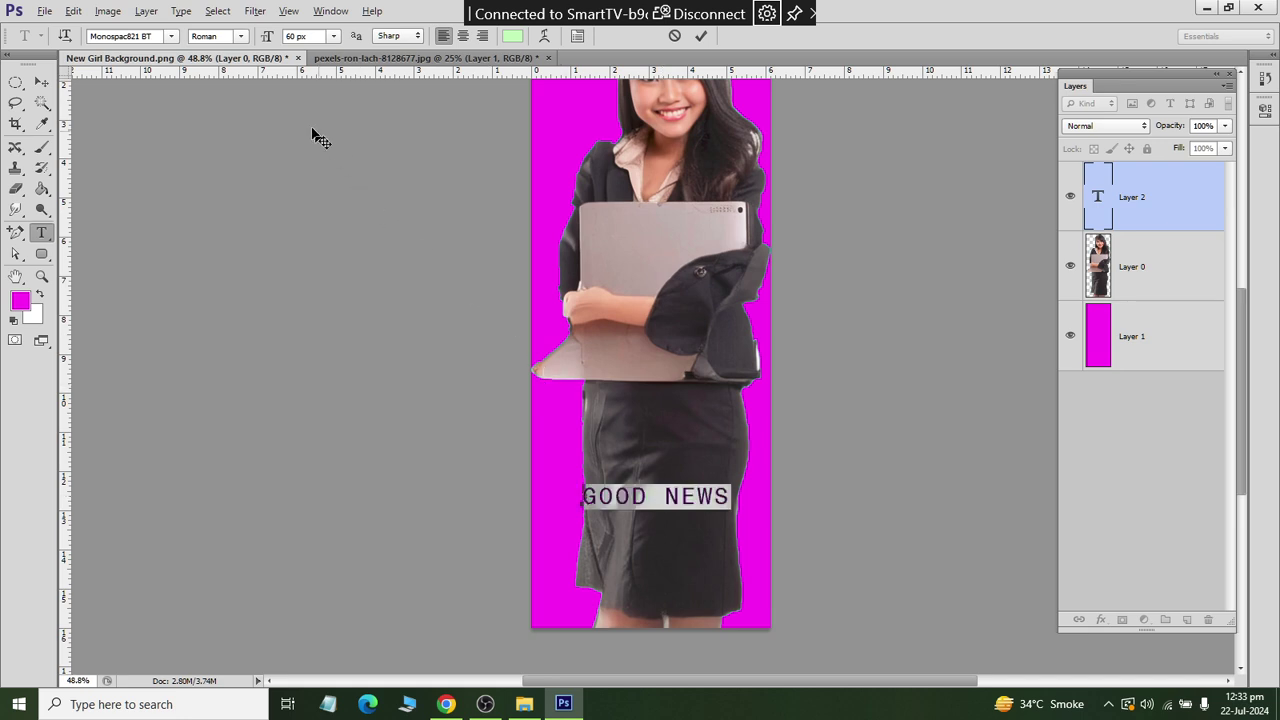
- Switch the selected GOOD NEWS text from Monospac821 BT to Arial
{"action": "left_click", "coordinate": [171, 36]}
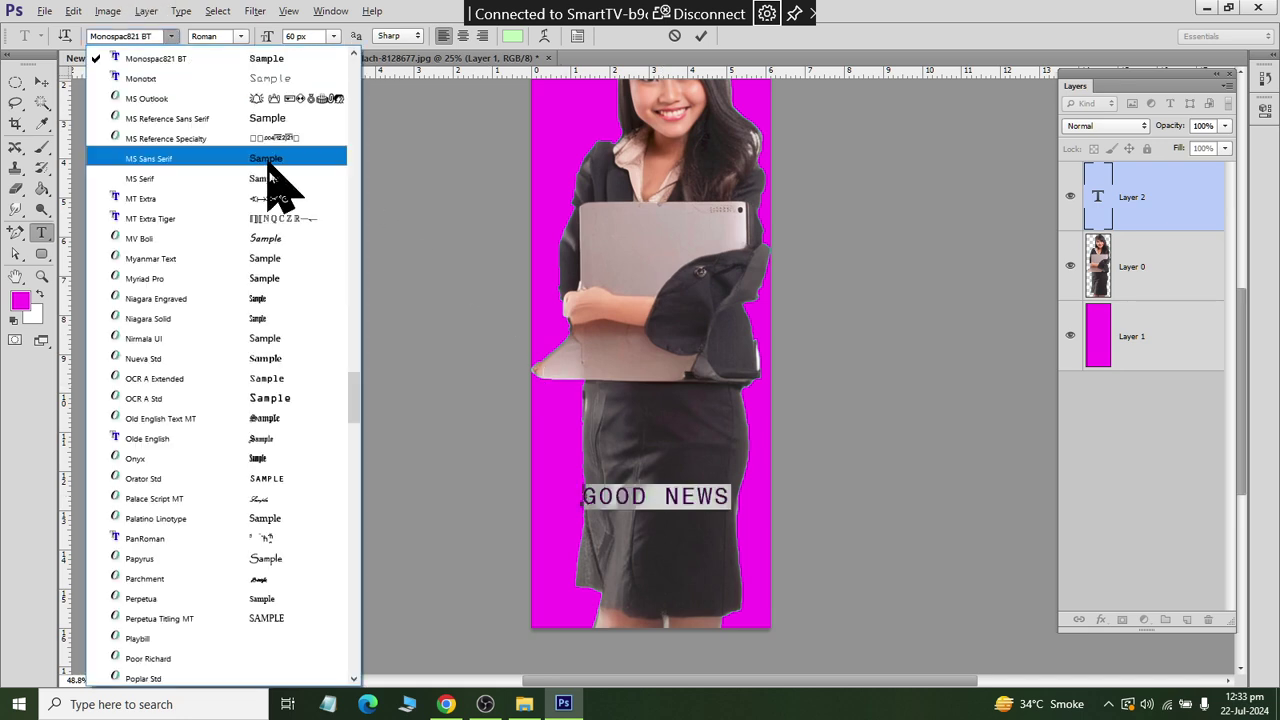
{"action": "left_click_drag", "start_coordinate": [354, 425], "coordinate": [356, 90]}
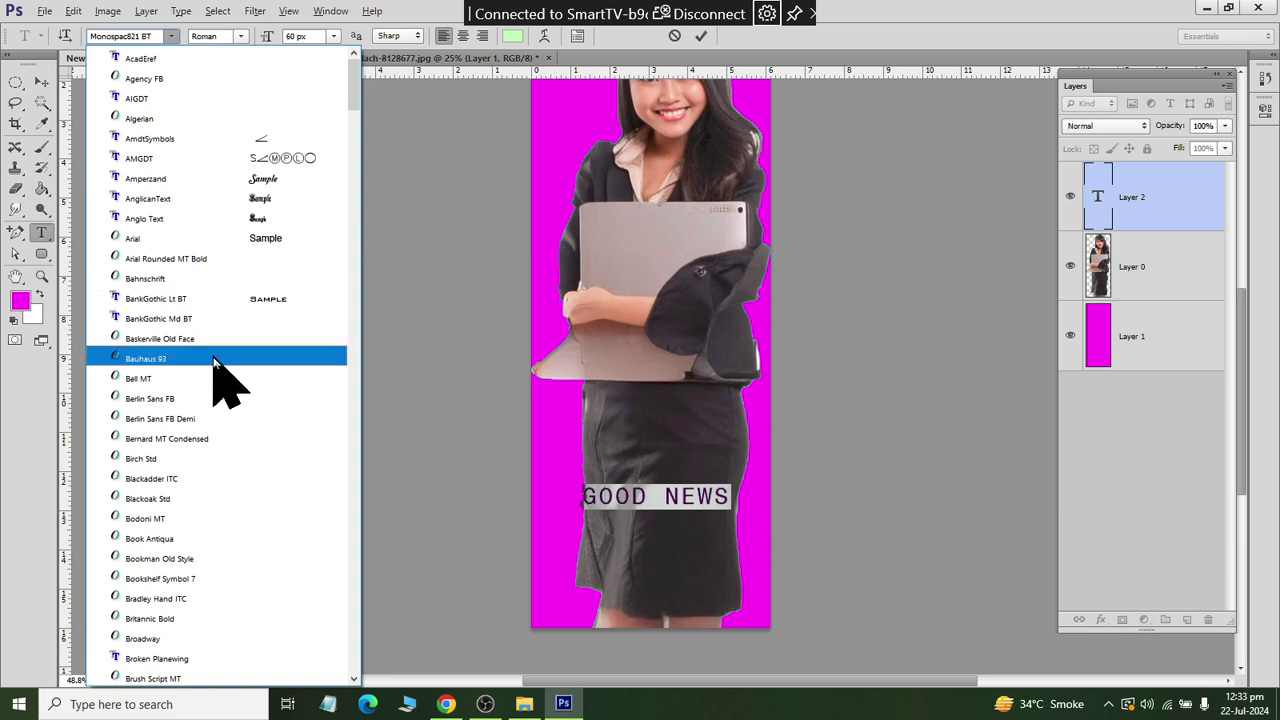
{"action": "left_click", "coordinate": [246, 242]}
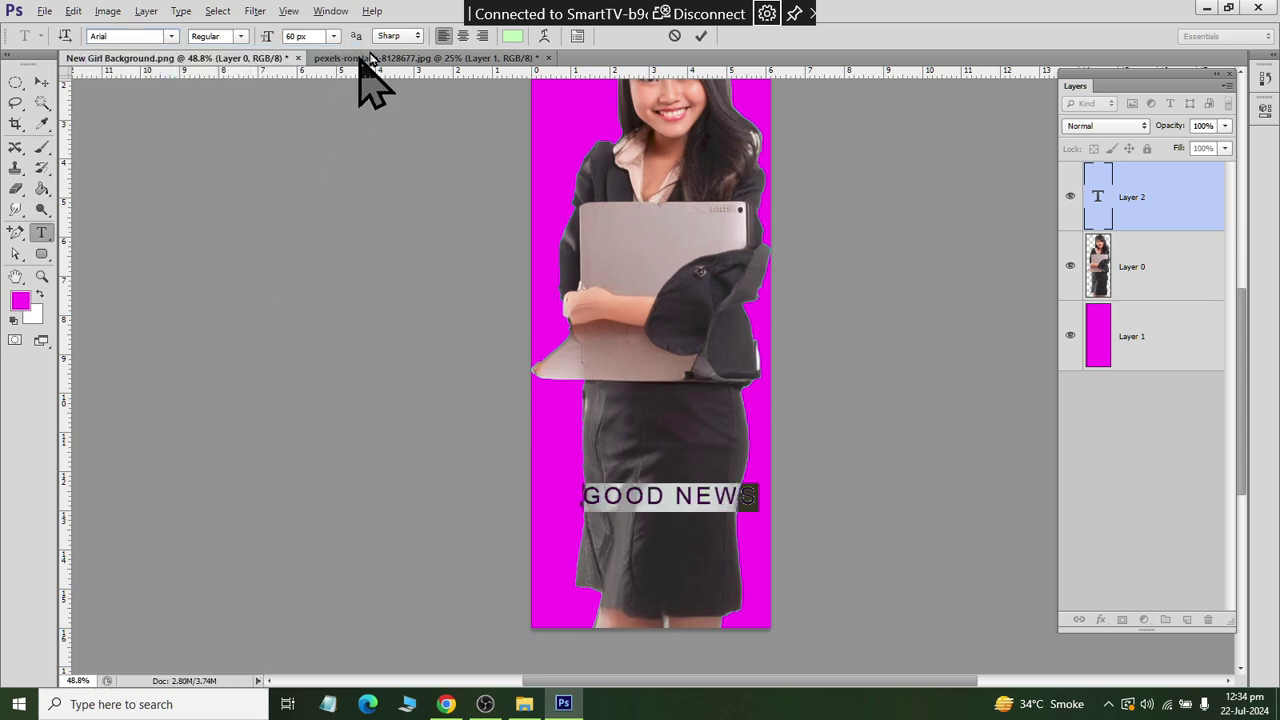
- Make the GOOD NEWS text Arial Bold and colour it white (ffffff)
{"action": "left_click", "coordinate": [241, 36]}
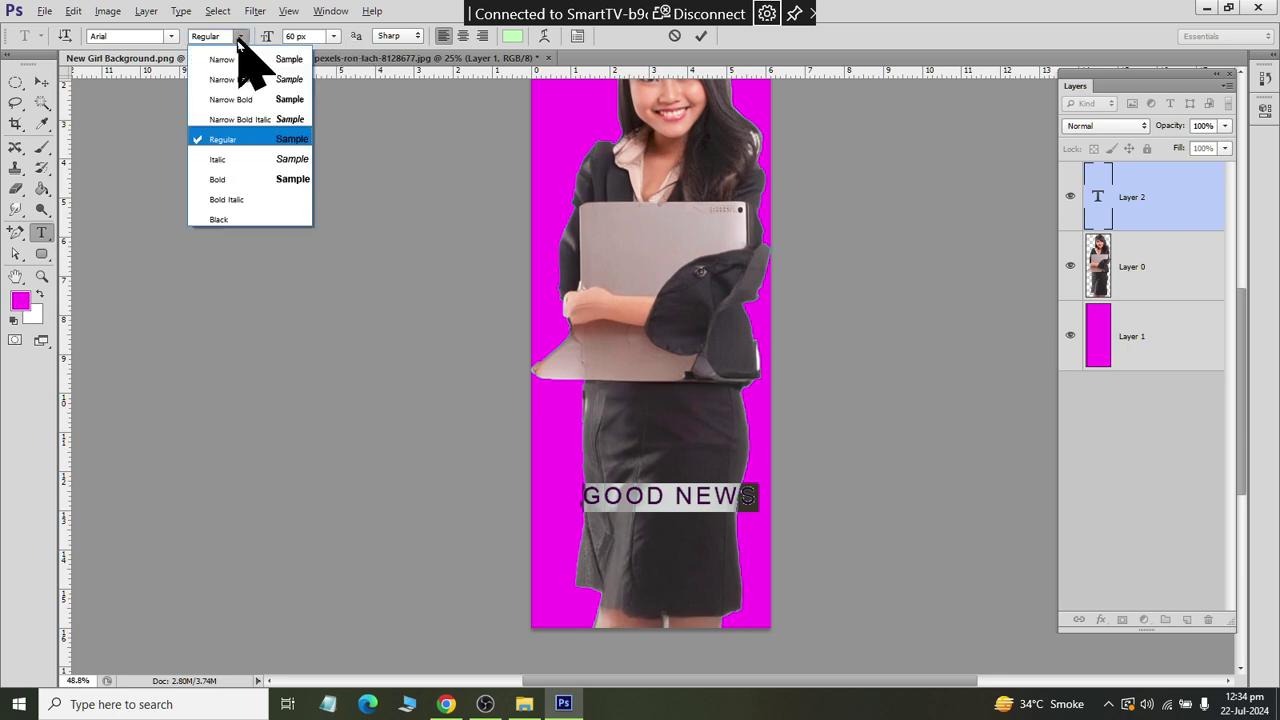
{"action": "left_click", "coordinate": [222, 180]}
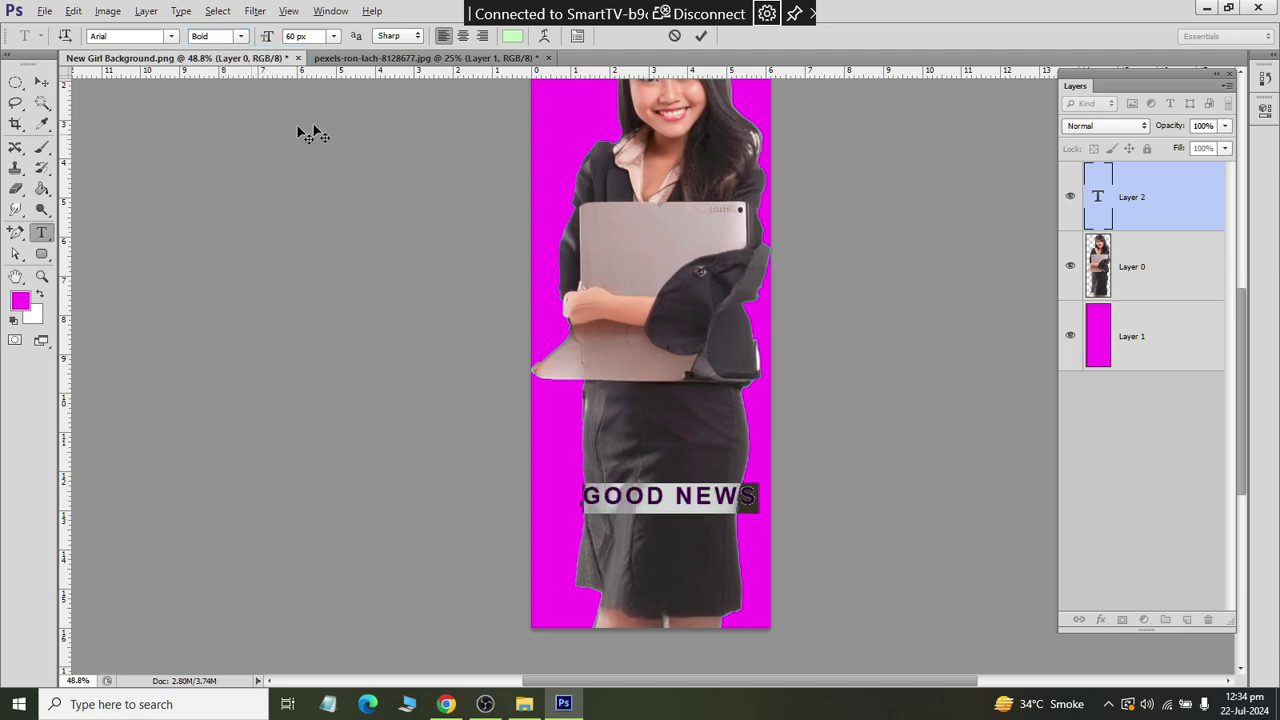
{"action": "left_click", "coordinate": [512, 37]}
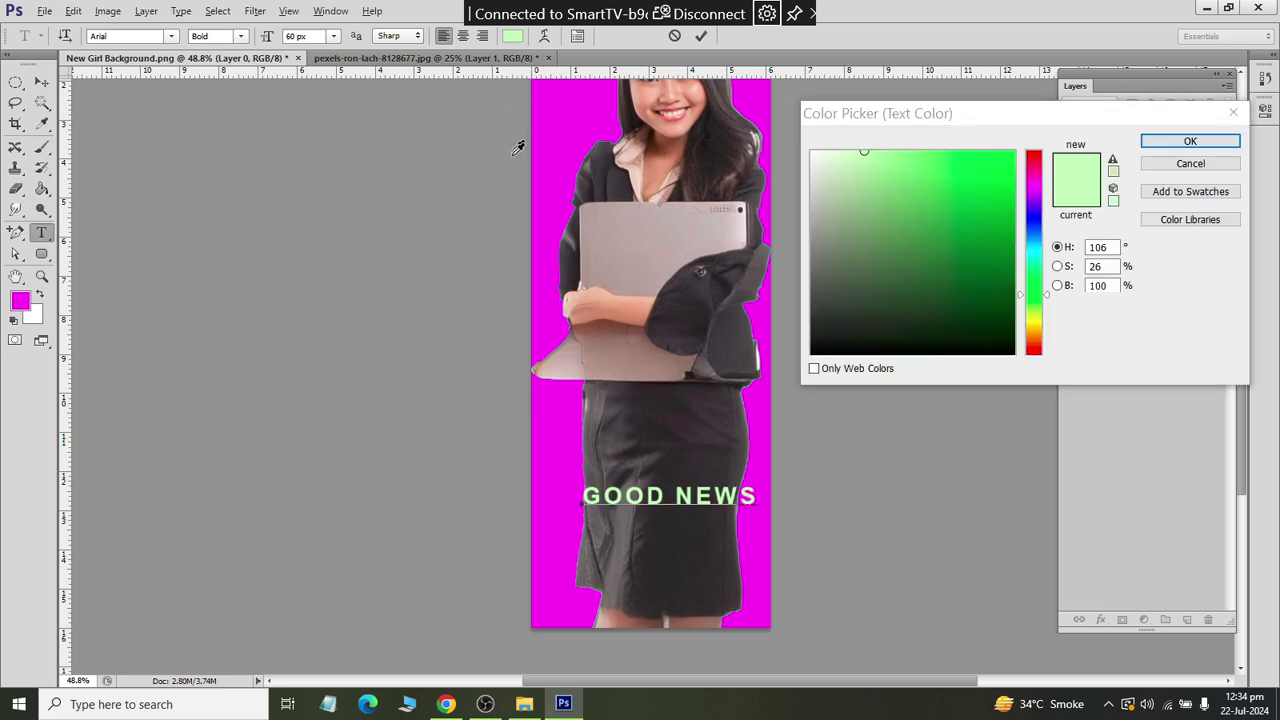
{"action": "left_click", "coordinate": [1034, 222]}
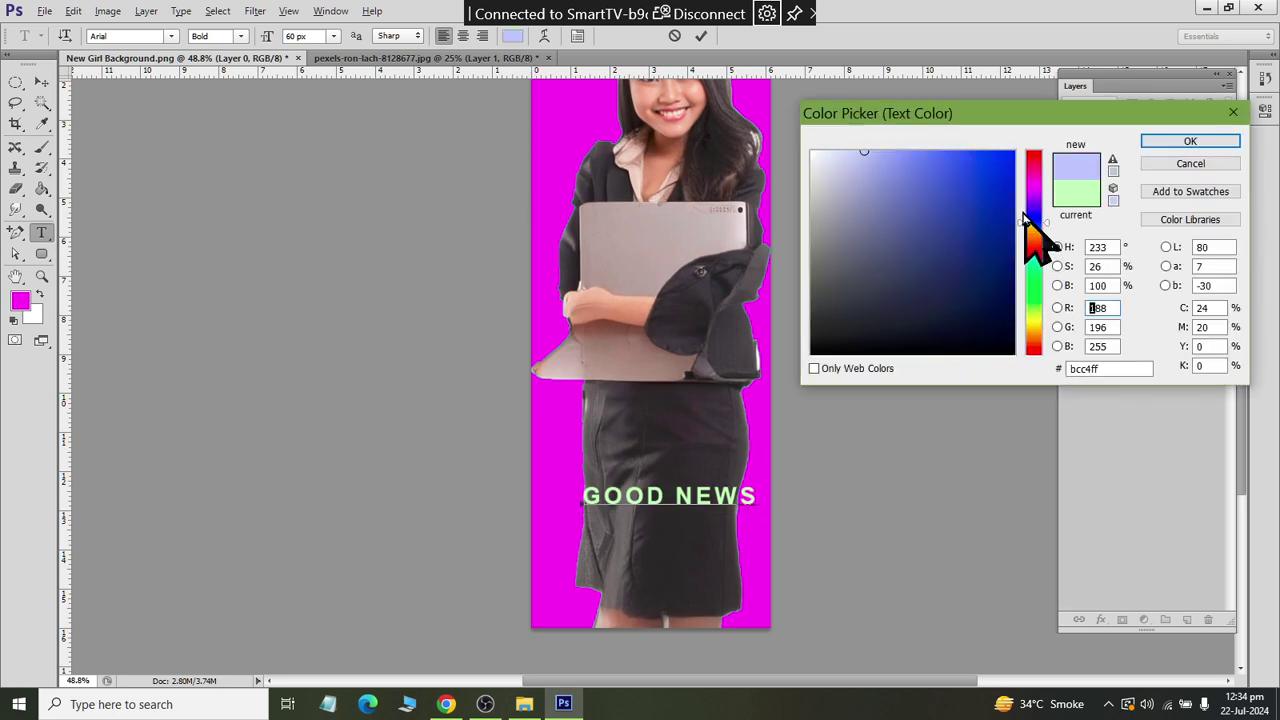
{"action": "left_click", "coordinate": [998, 184]}
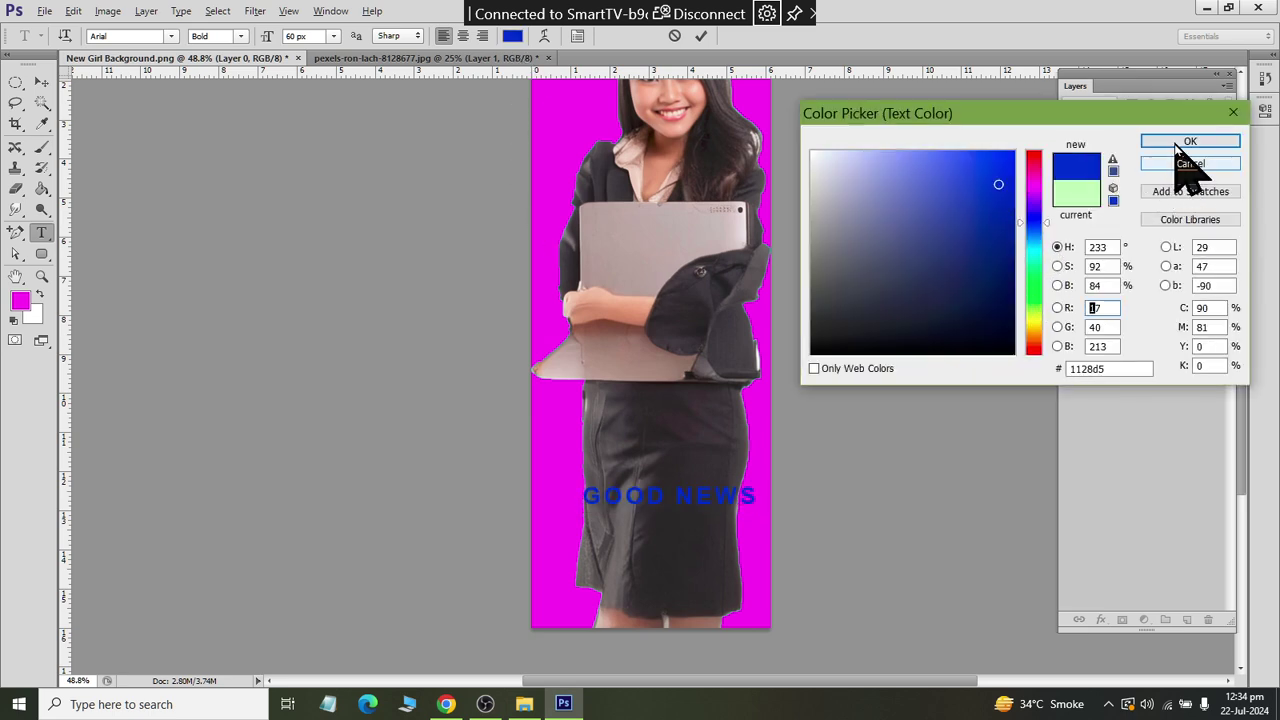
{"action": "left_click", "coordinate": [1034, 326]}
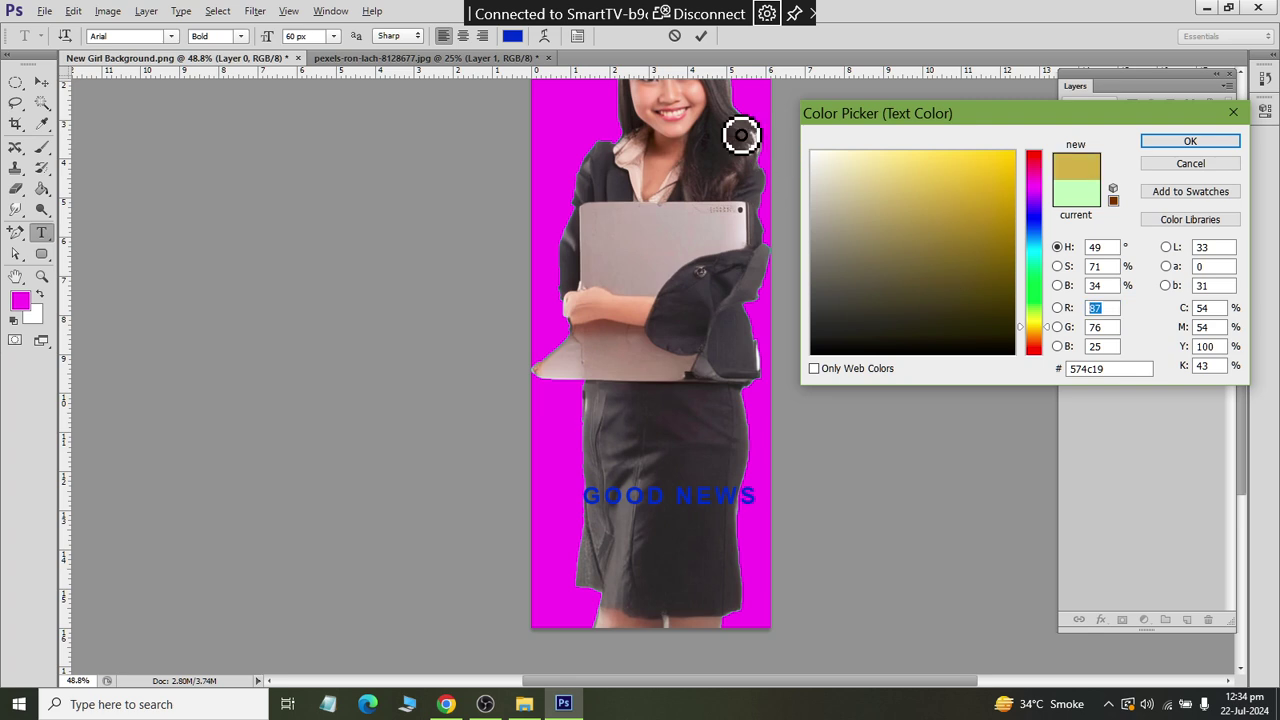
{"action": "left_click", "coordinate": [930, 181]}
{"action": "left_click_drag", "start_coordinate": [930, 181], "coordinate": [791, 130]}
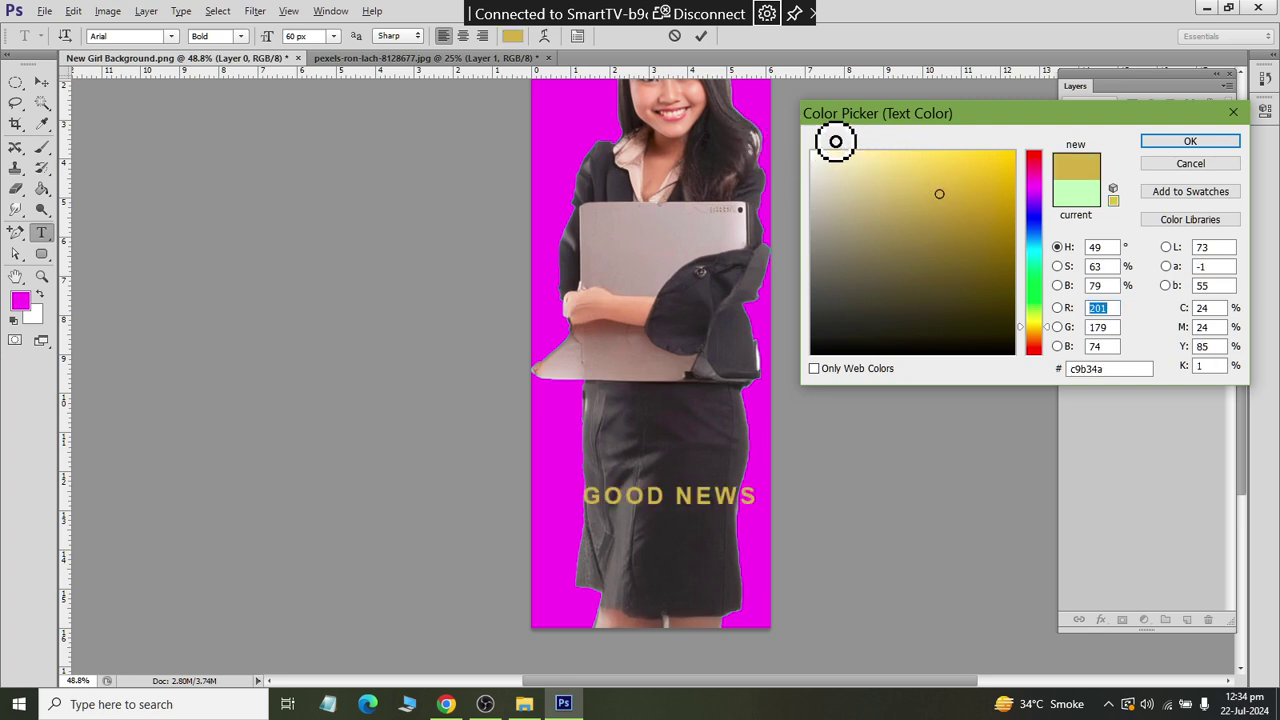
{"action": "left_click", "coordinate": [1162, 143]}
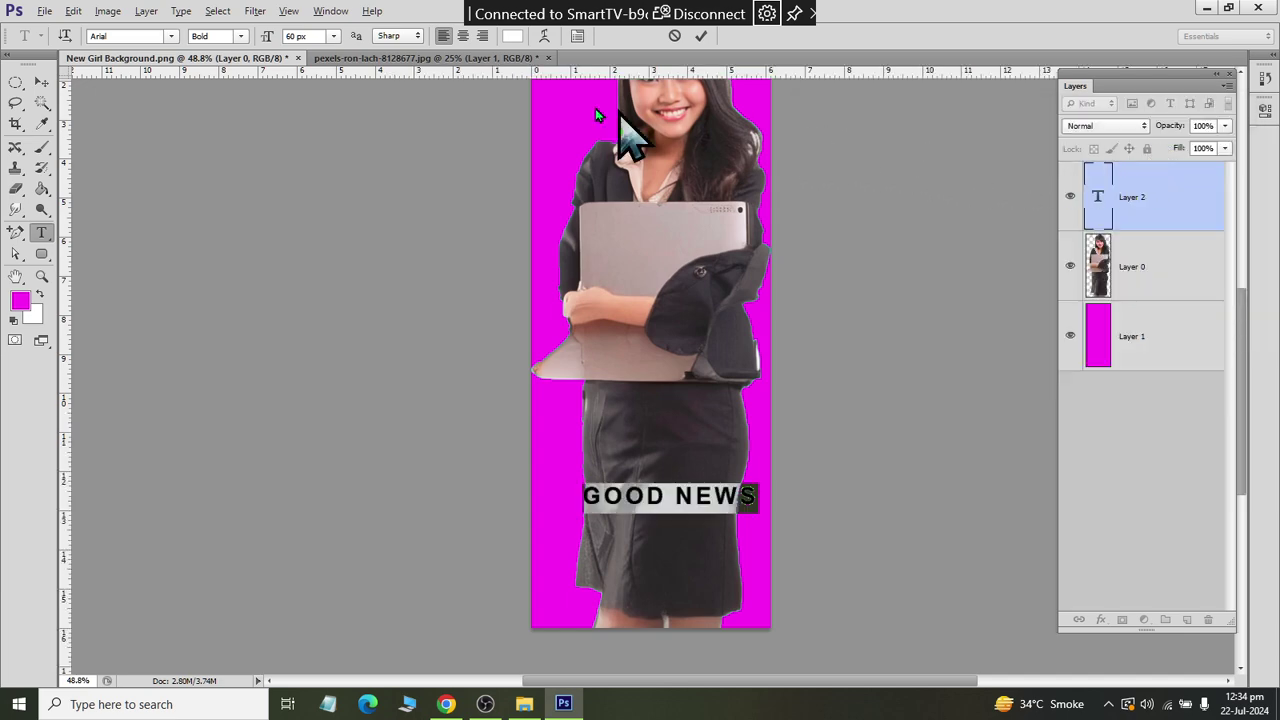
- Enlarge the GOOD NEWS text to 90 px and shift it slightly left
{"action": "left_click", "coordinate": [333, 37]}
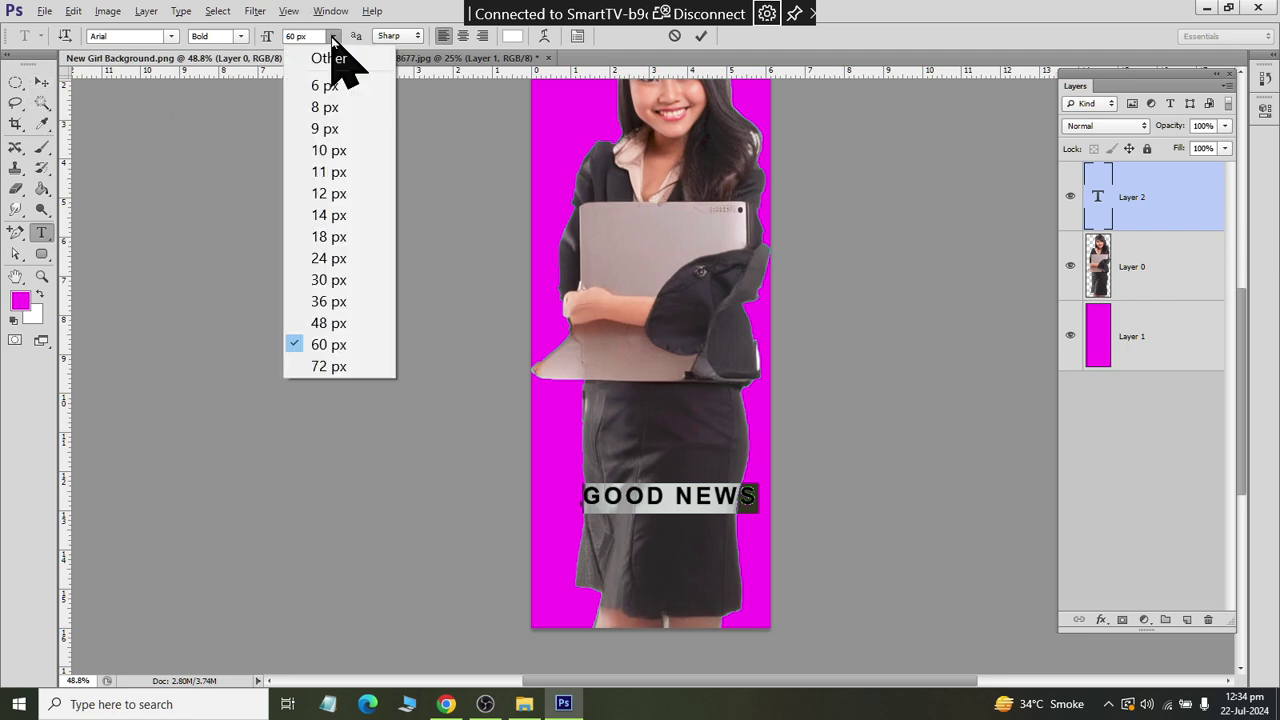
{"action": "left_click", "coordinate": [346, 369]}
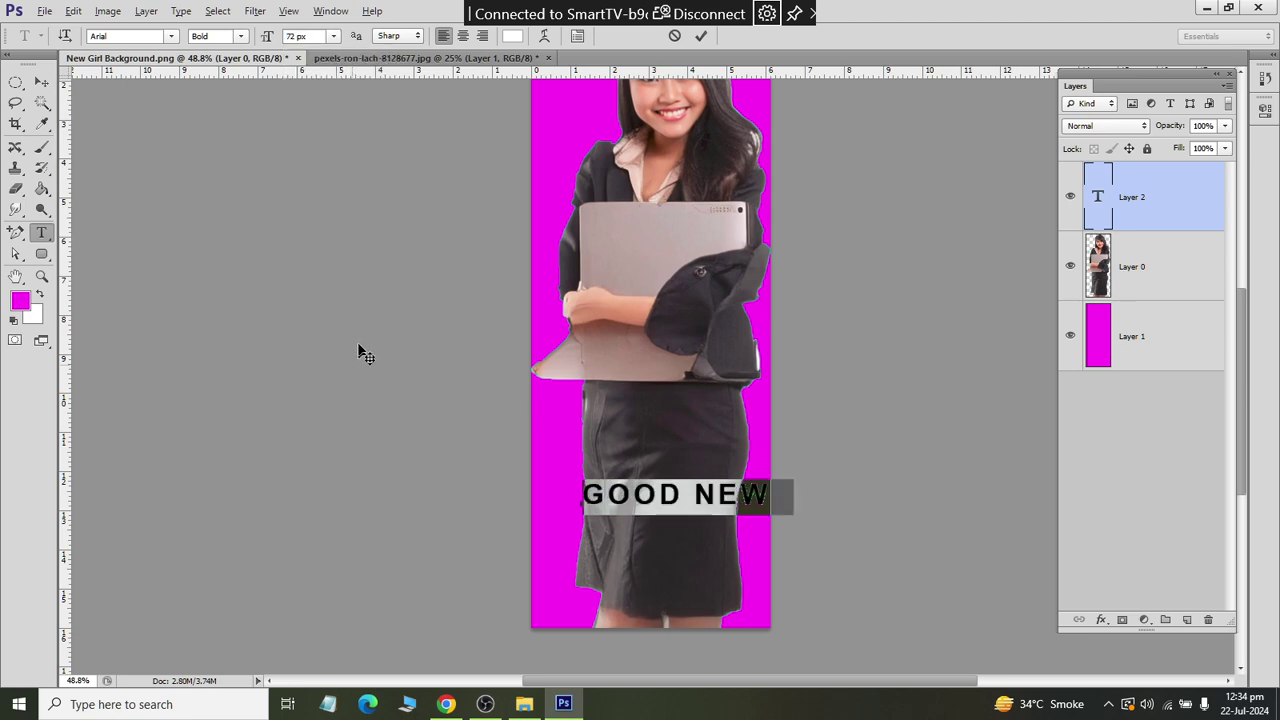
{"action": "double_click", "coordinate": [298, 36]}
{"action": "type", "text": "7"}
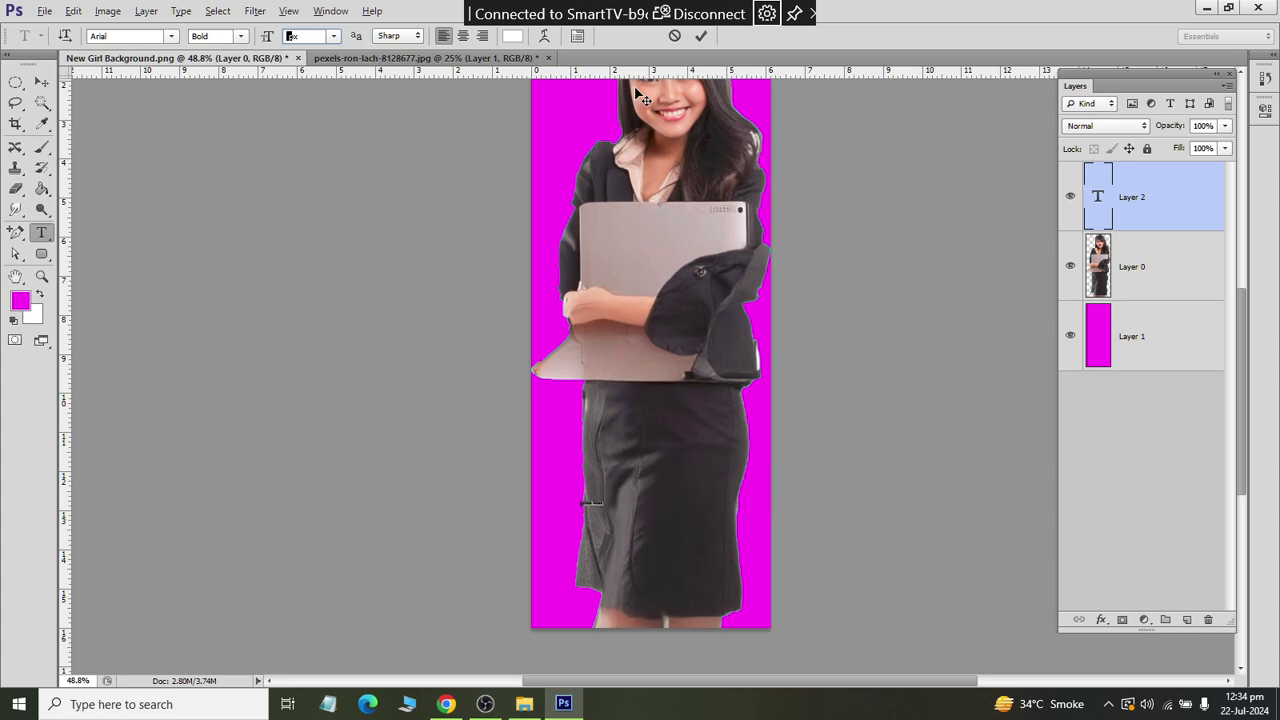
{"action": "type", "text": "0"}
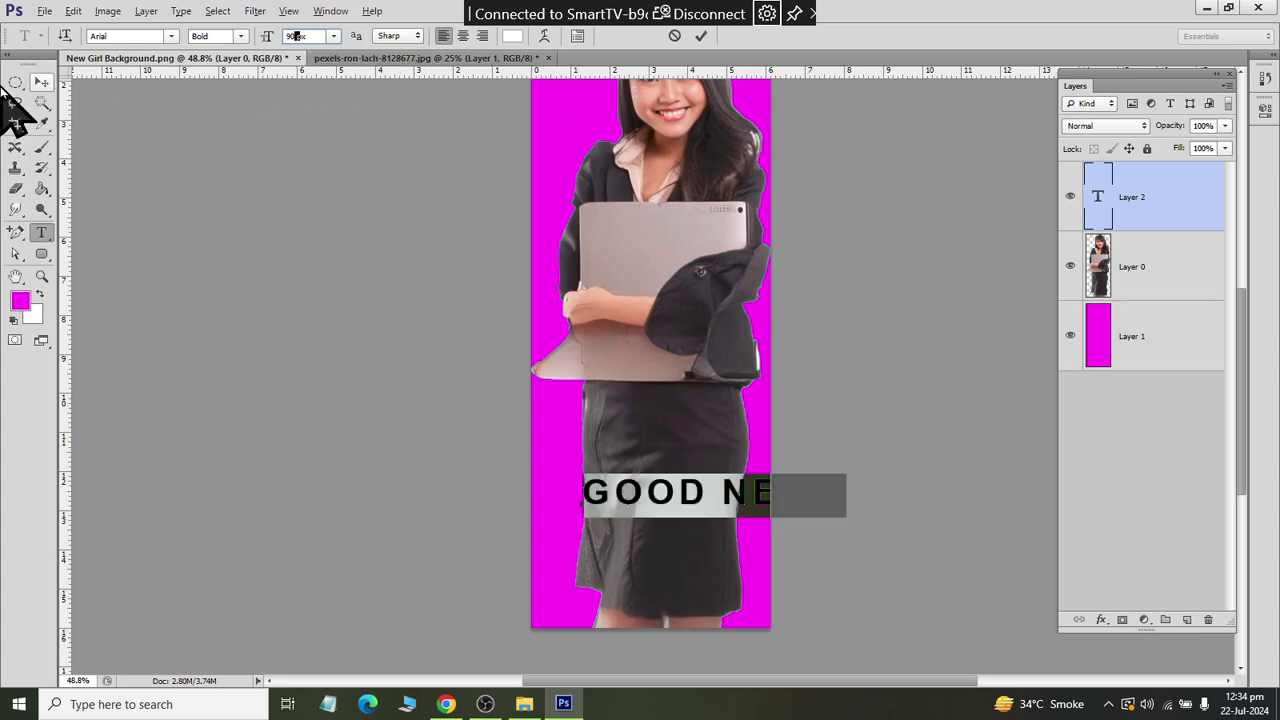
{"action": "left_click", "coordinate": [41, 81]}
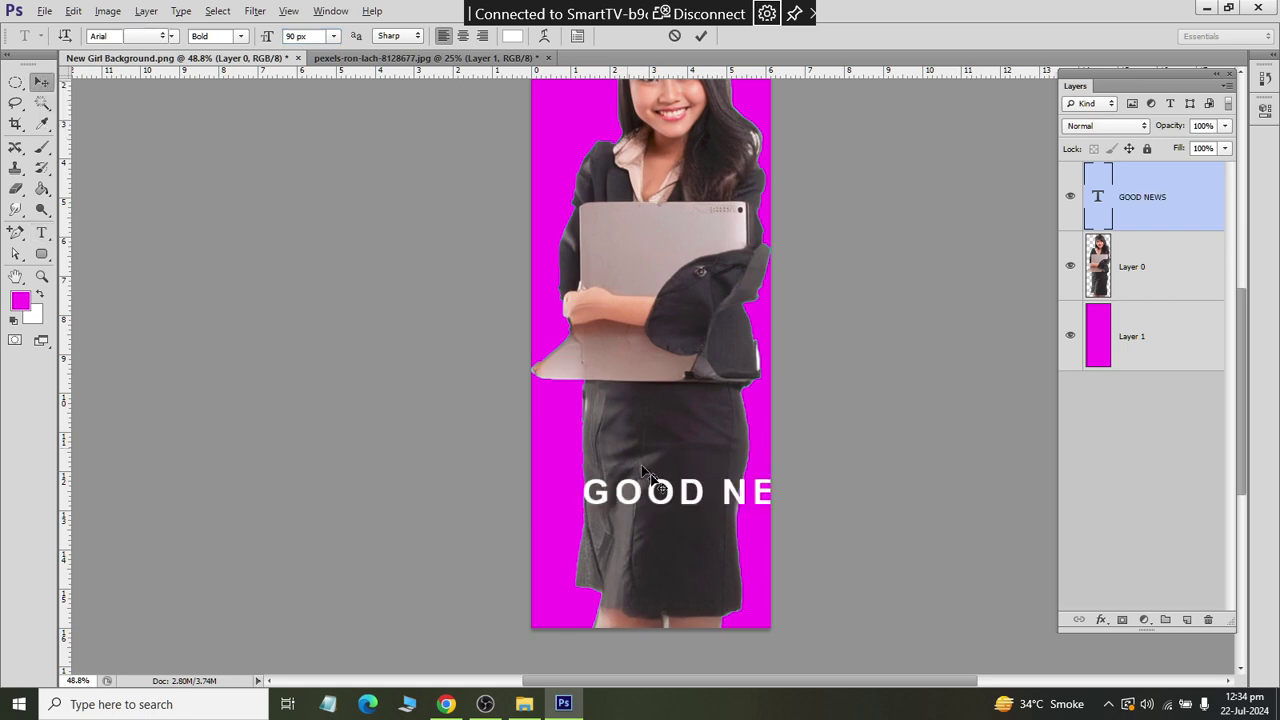
{"action": "left_click_drag", "start_coordinate": [688, 513], "coordinate": [630, 512]}
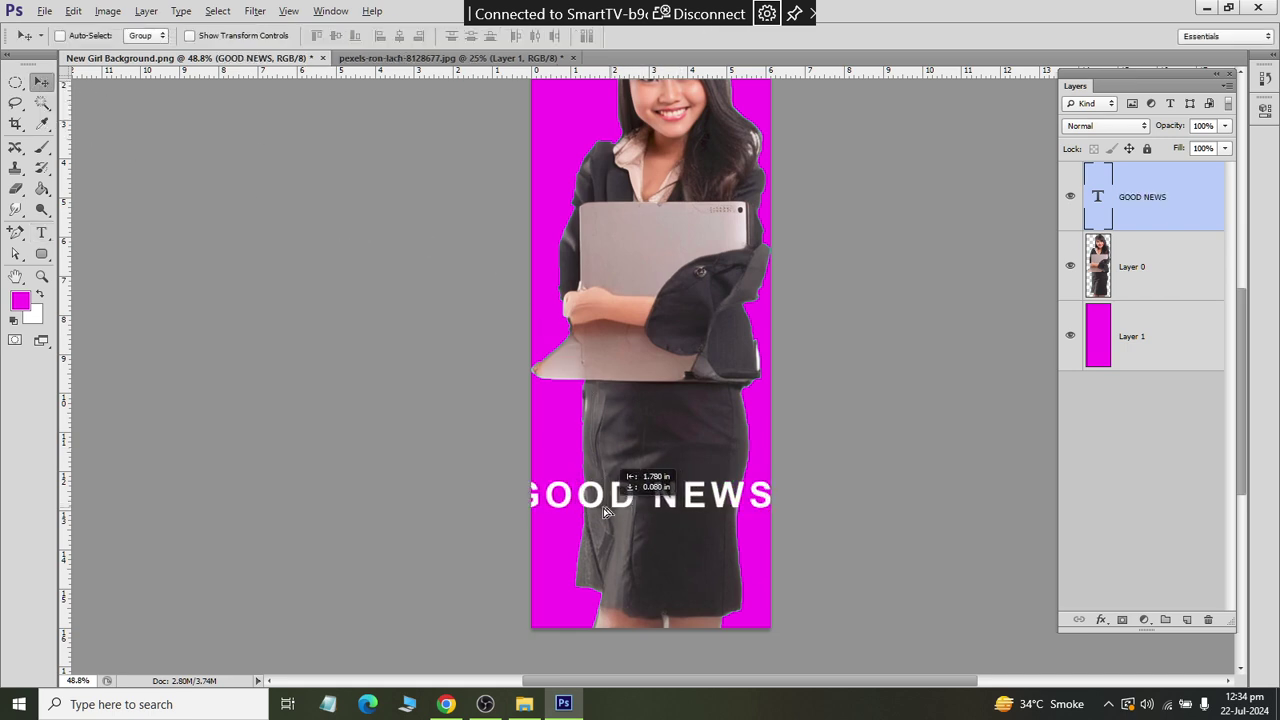
{"action": "left_click_drag", "start_coordinate": [630, 512], "coordinate": [643, 512]}
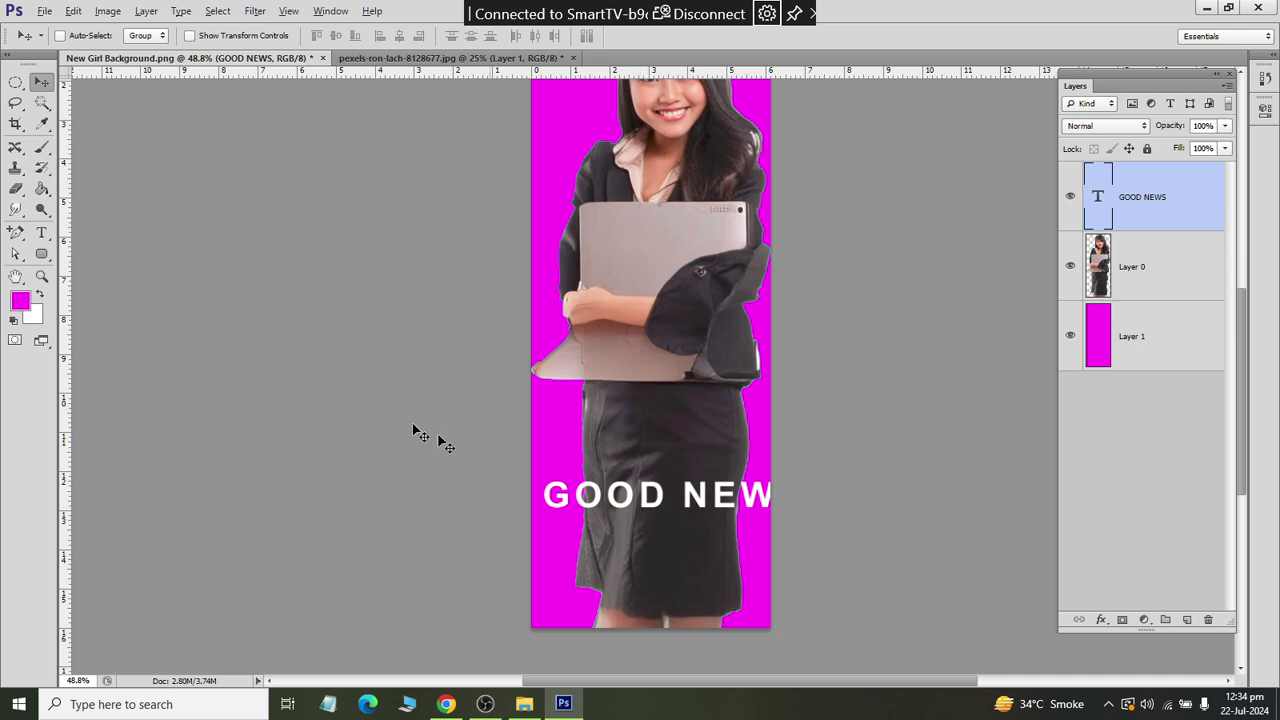
- Break GOOD NEWS into two lines and centre-align them
{"action": "left_click", "coordinate": [41, 232]}
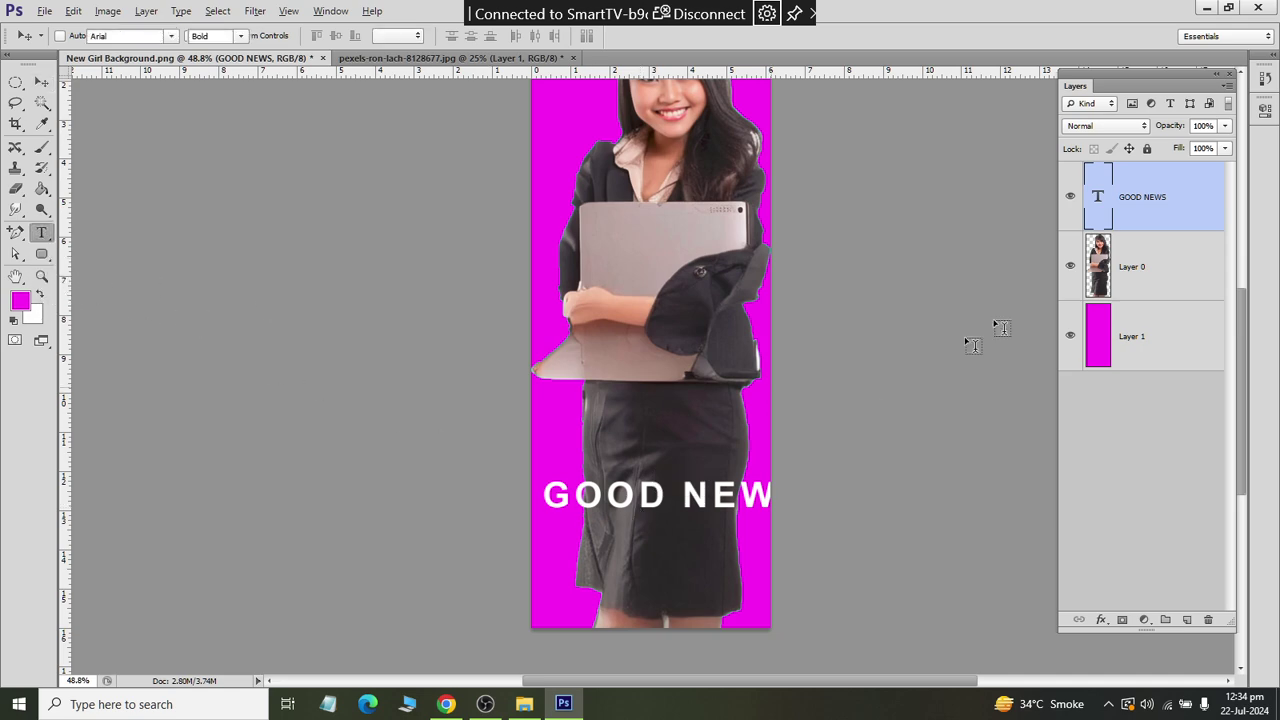
{"action": "left_click", "coordinate": [683, 497]}
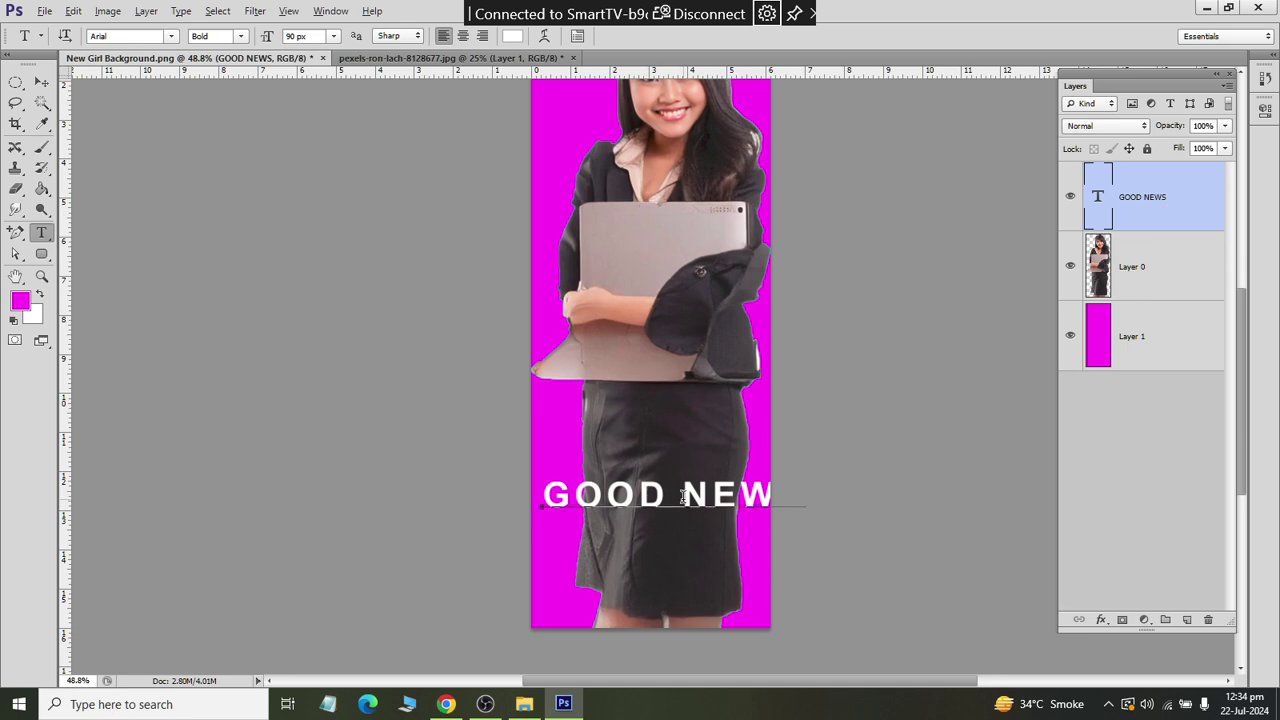
{"action": "key", "text": "Return"}
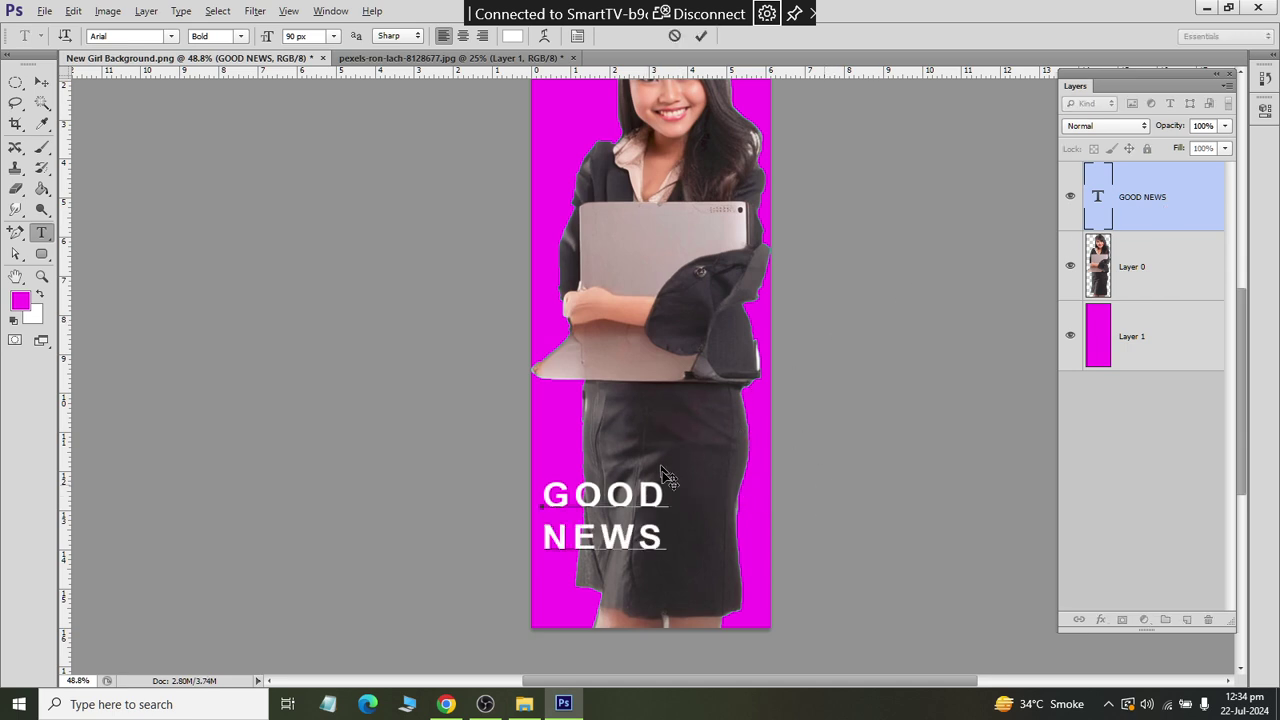
{"action": "left_click_drag", "start_coordinate": [649, 537], "coordinate": [532, 475]}
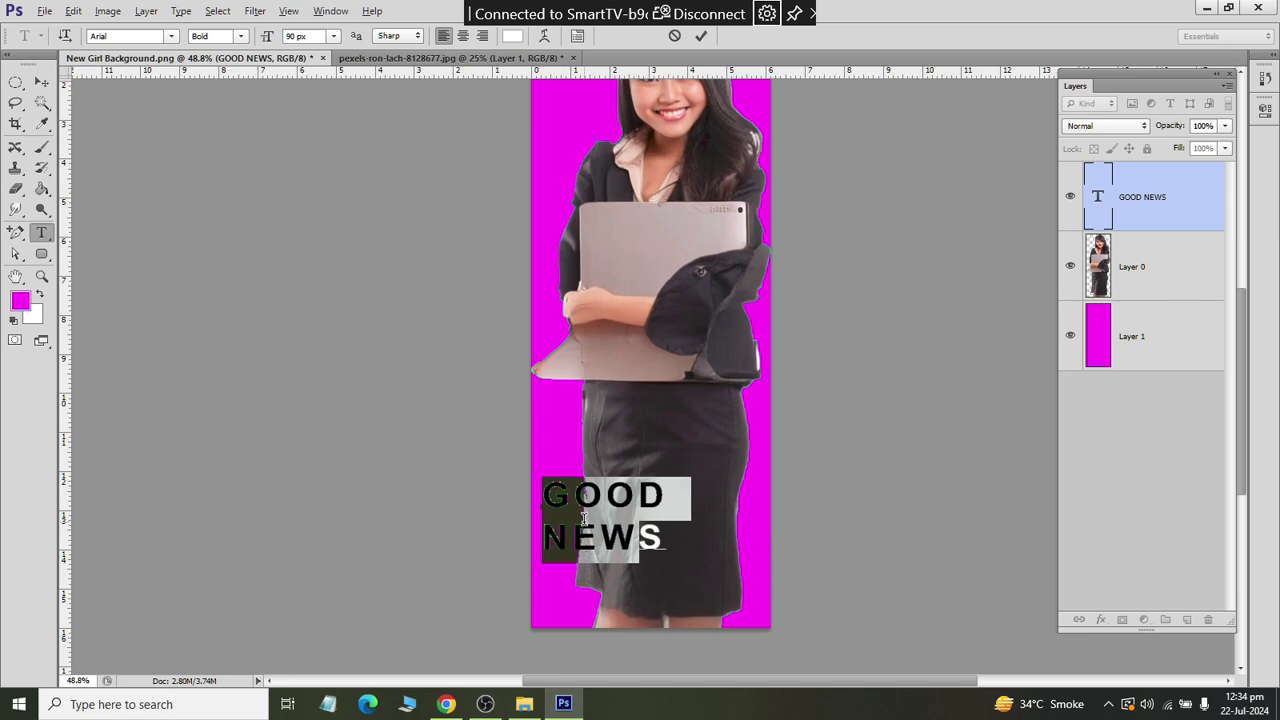
{"action": "left_click", "coordinate": [584, 519]}
{"action": "key", "text": "ctrl+a"}
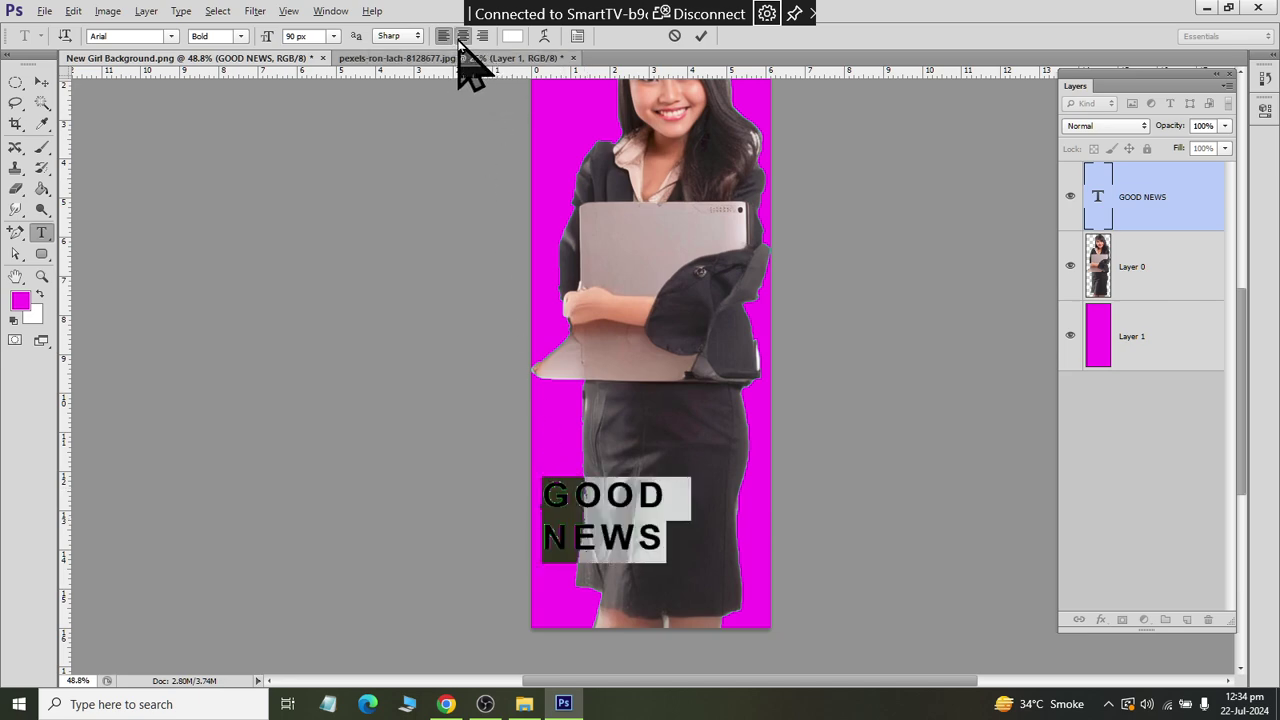
{"action": "left_click", "coordinate": [463, 36]}
- Drag the centred text to the middle of the skirt
{"action": "left_click", "coordinate": [38, 84]}
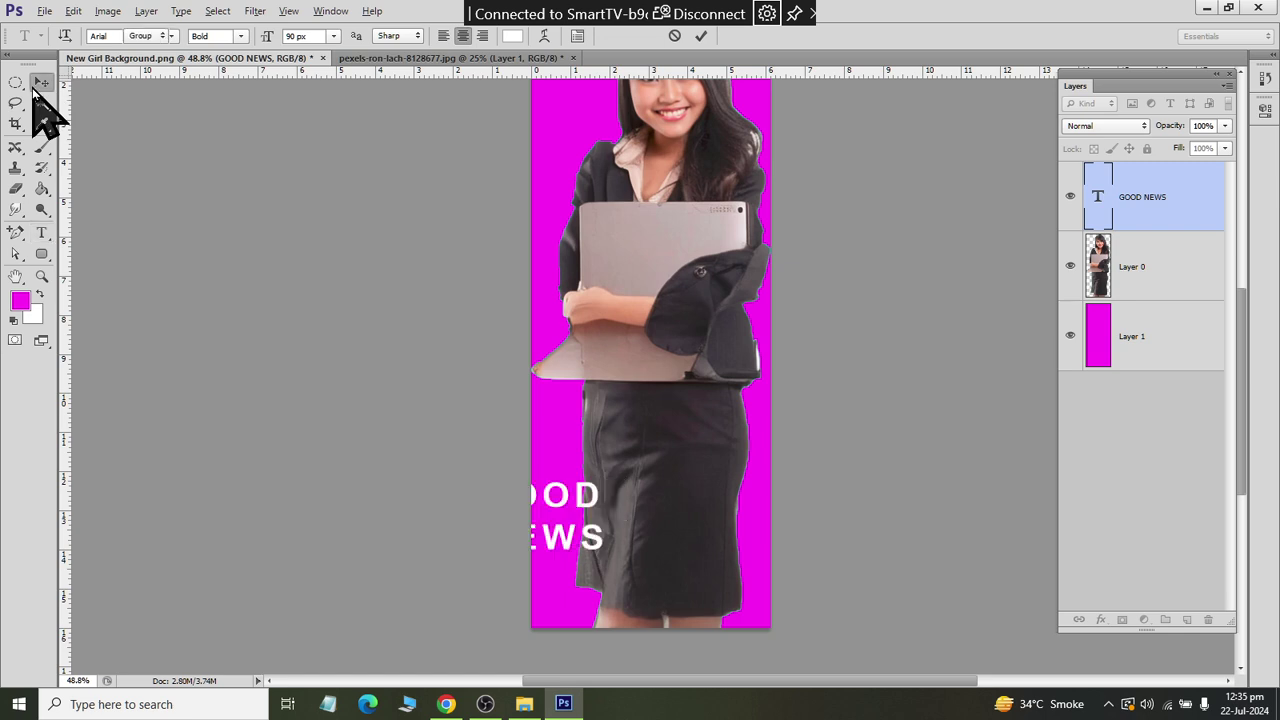
{"action": "left_click_drag", "start_coordinate": [576, 528], "coordinate": [692, 466]}
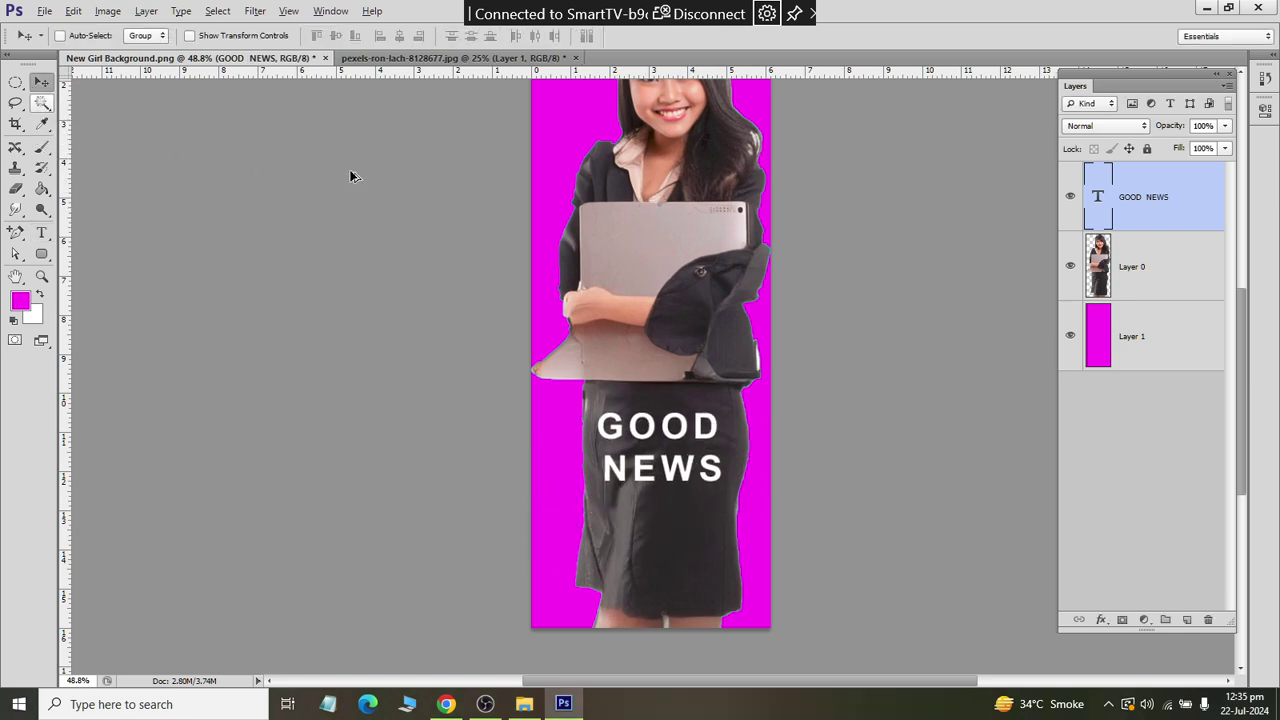
{"action": "scroll", "coordinate": [350, 176], "scroll_direction": "down", "scroll_amount": 1}
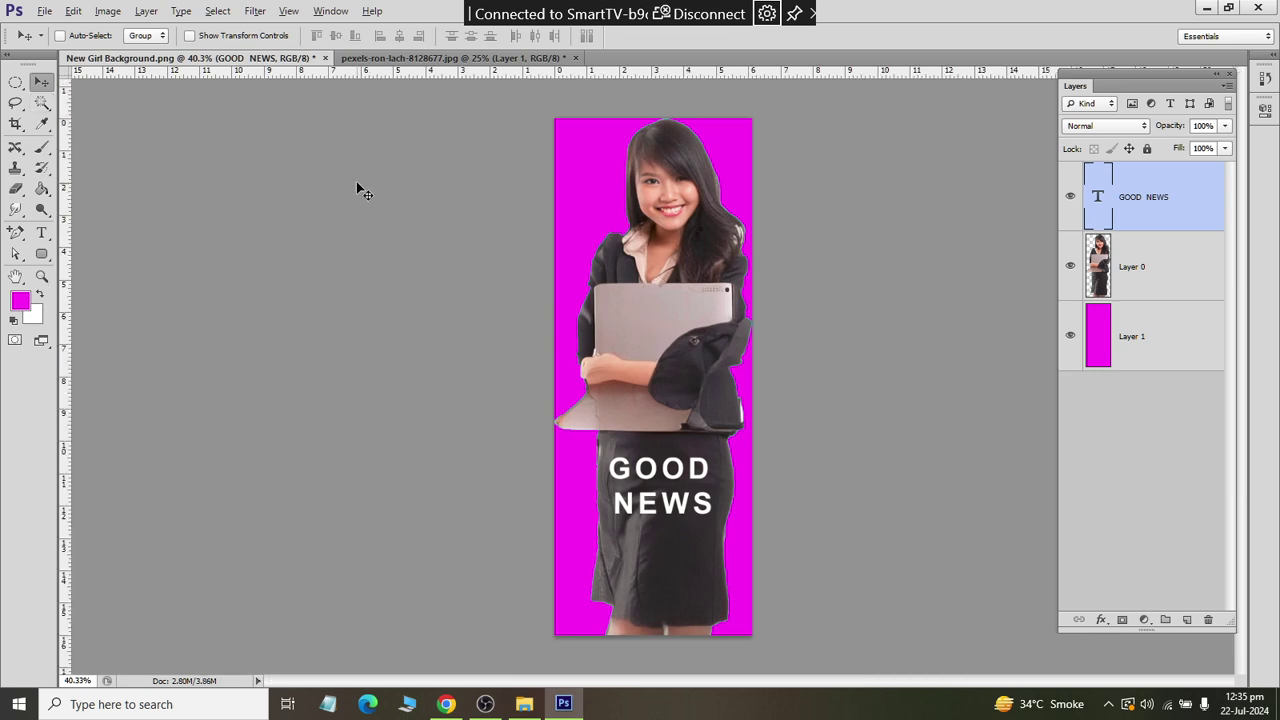